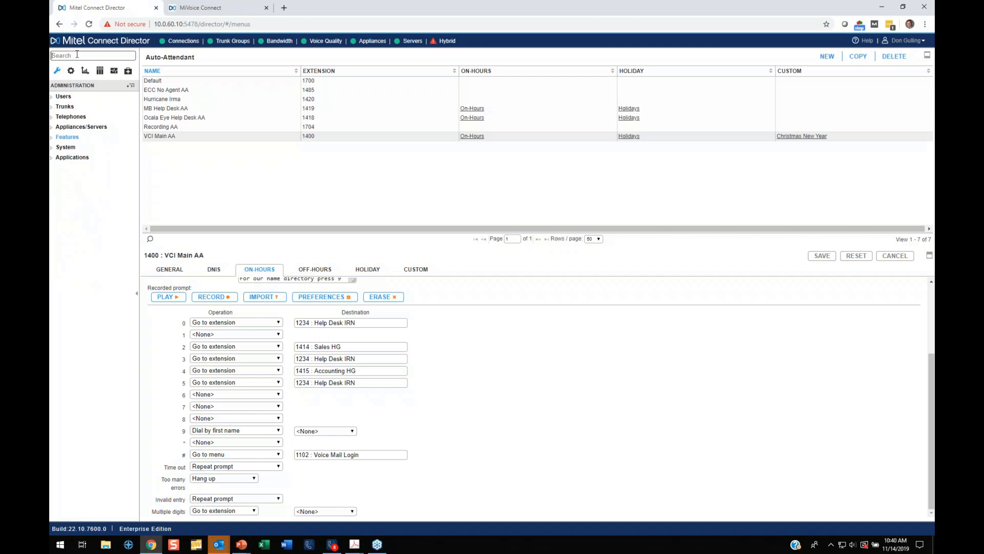
- Search the administration navigation for "hunt" and open the Hunt Groups page
type("hunt")
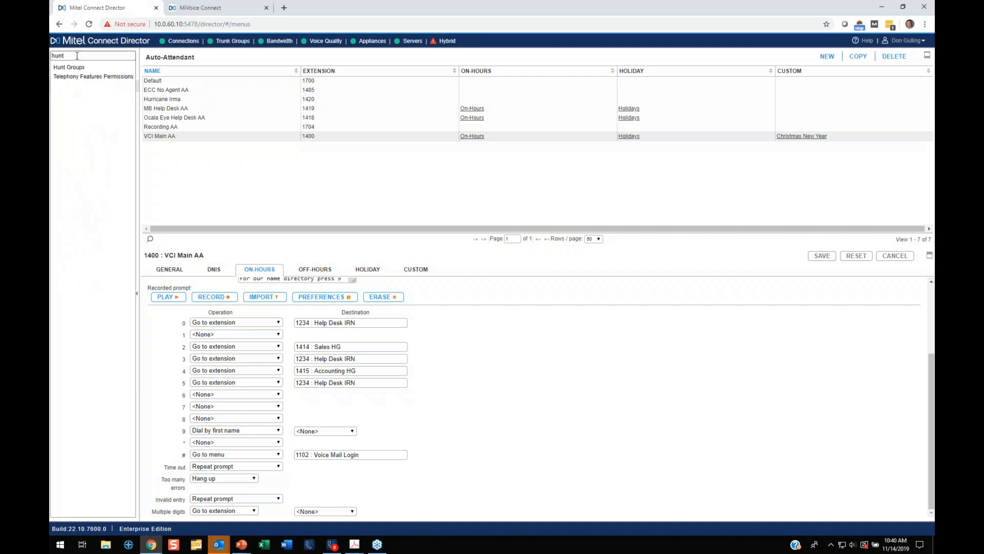
left_click(77, 68)
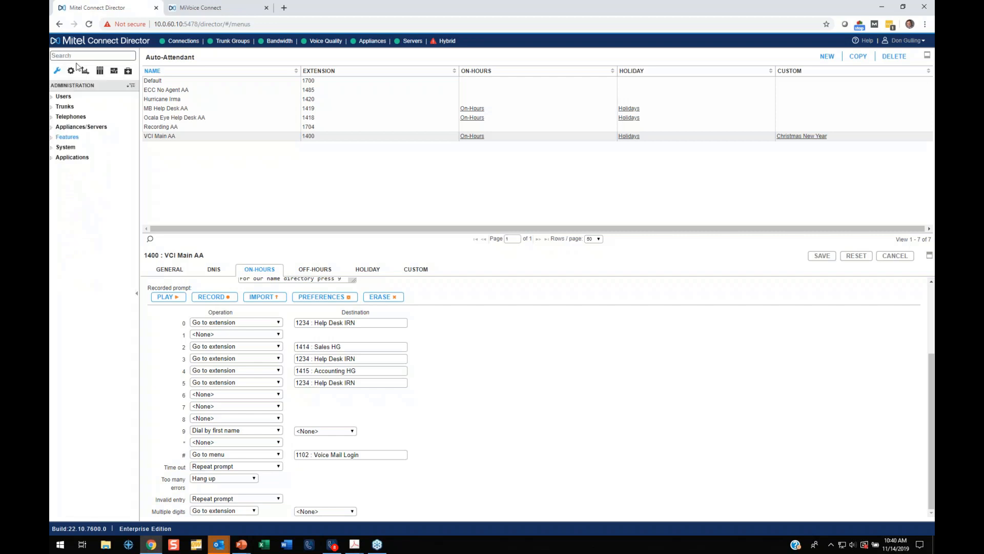
left_click(80, 56)
type("hunt")
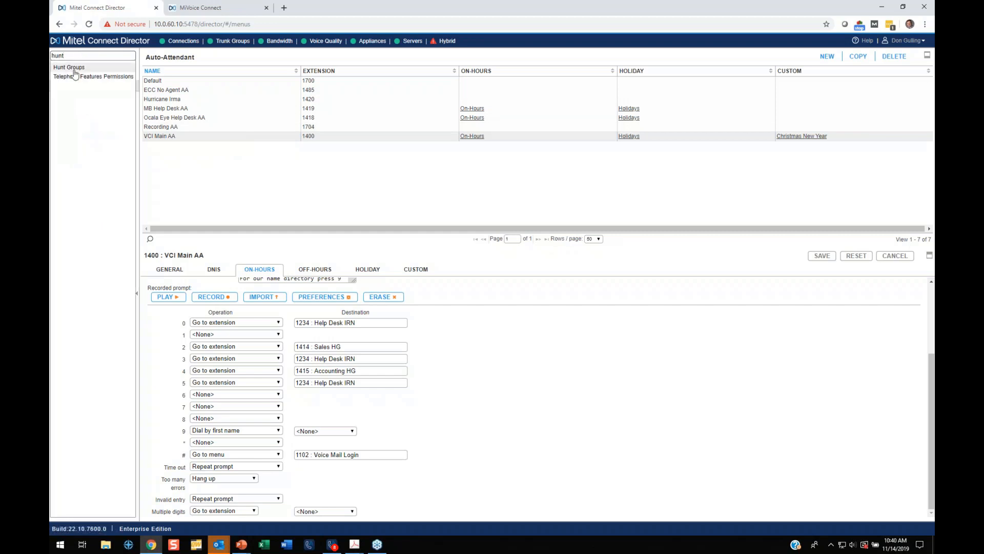
left_click(75, 71)
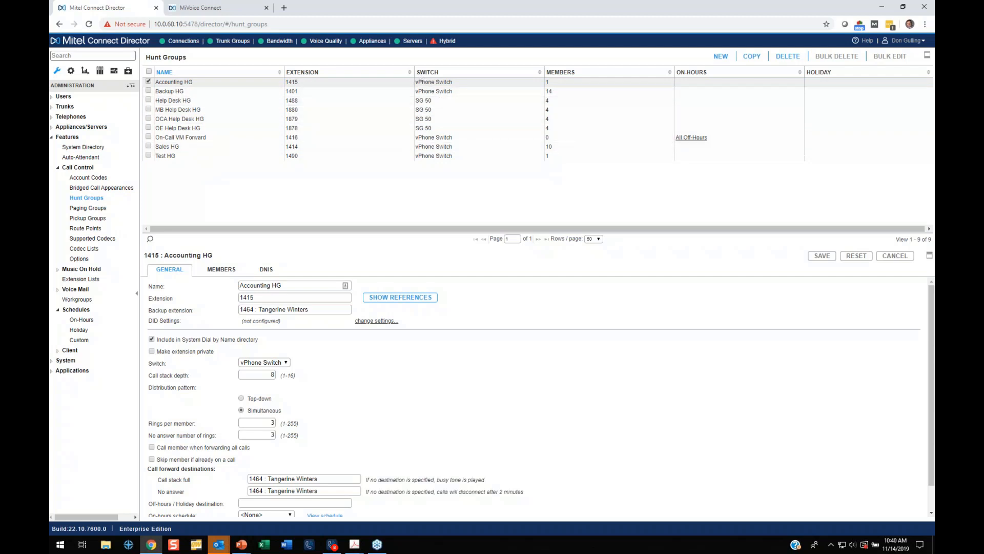
- Sort the hunt group list by switch and then by number of members in descending order
left_click(434, 73)
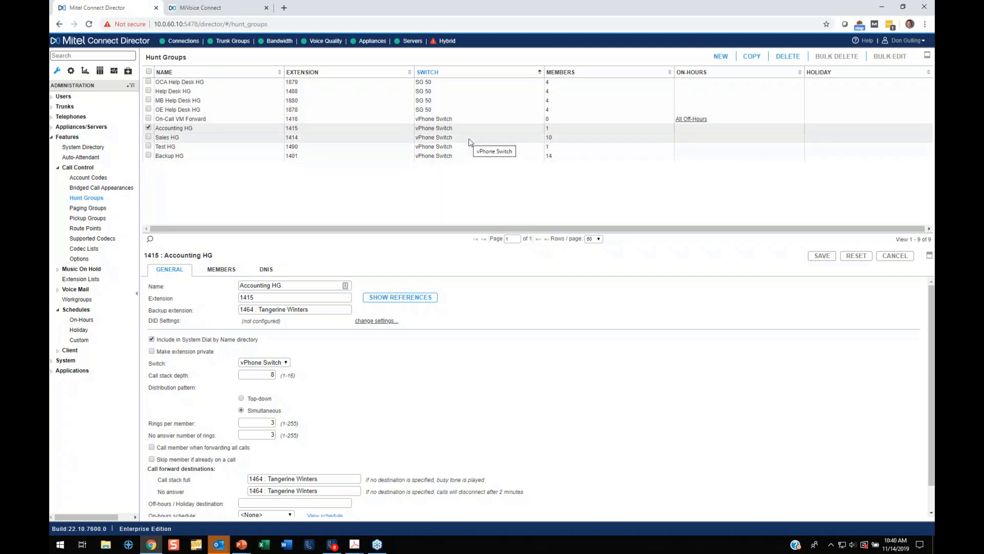
left_click(572, 74)
left_click(572, 74)
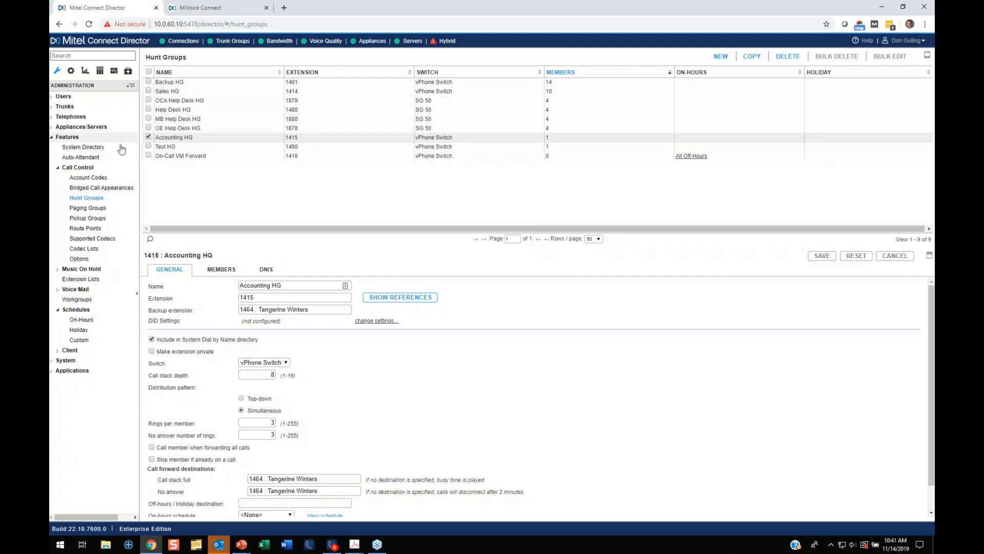
- Open the VCI Main AA auto-attendant and review its on-hours key assignments and destinations
left_click(95, 158)
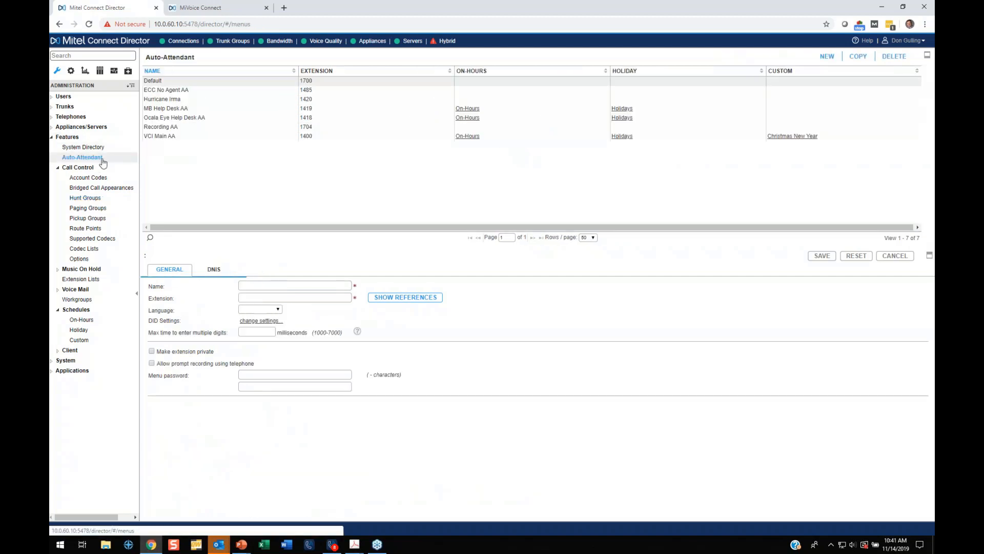
left_click(162, 136)
left_click(270, 271)
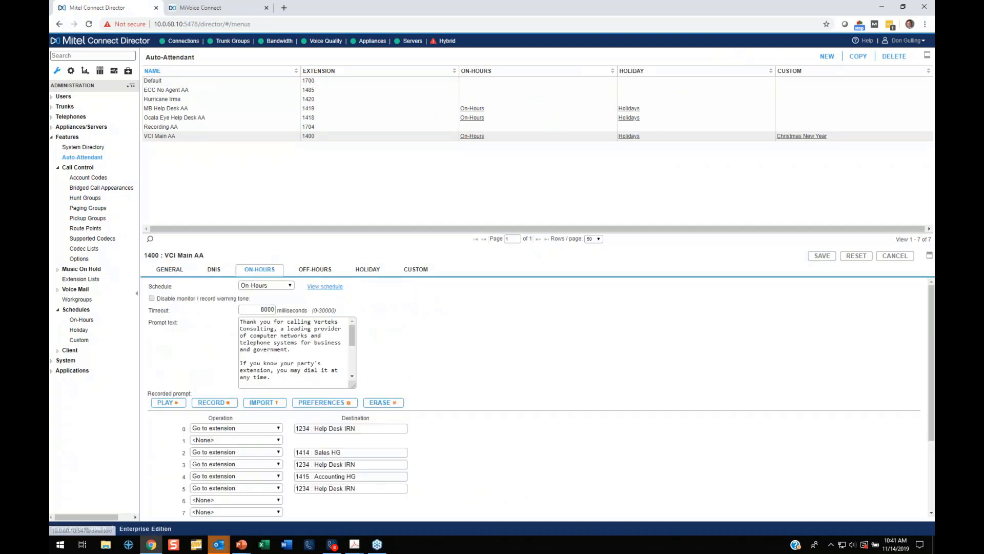
scroll(247, 380, "down", 3)
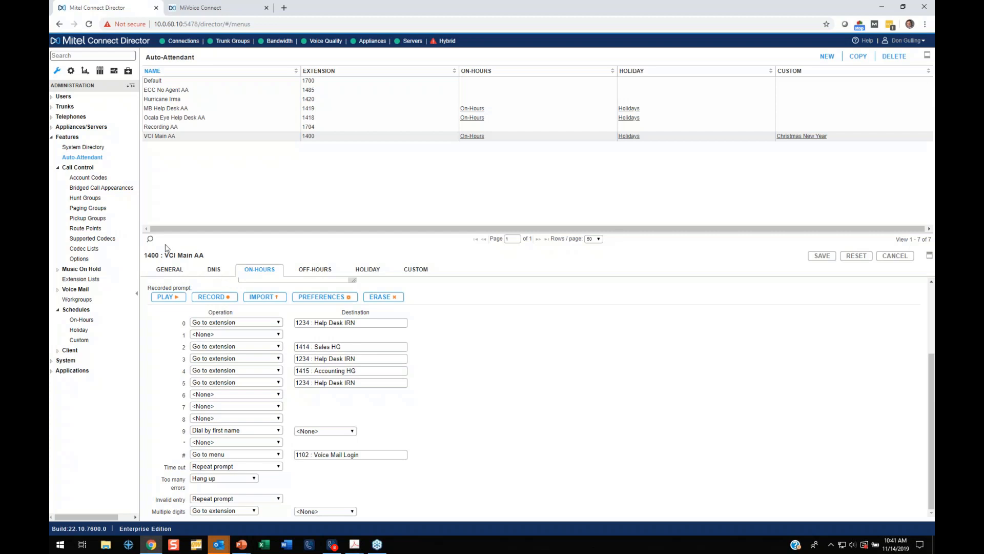
- Return to Hunt Groups and open the Sales HG group with its details pane maximized
left_click(102, 201)
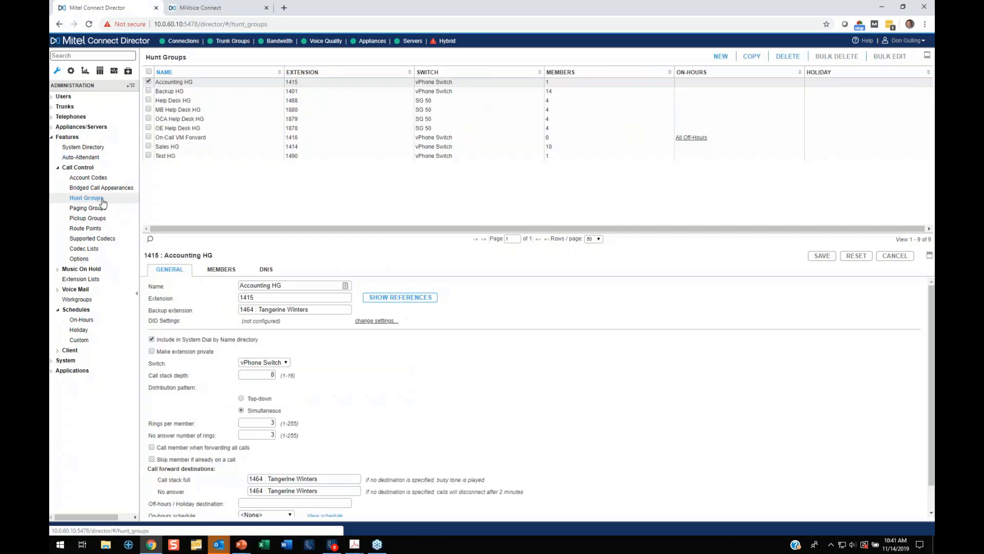
left_click(172, 147)
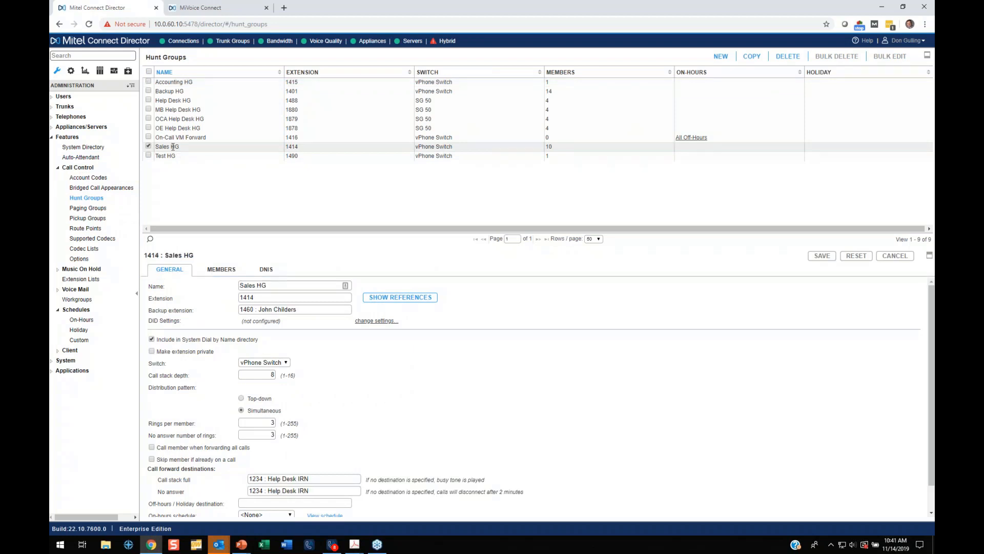
left_click(929, 254)
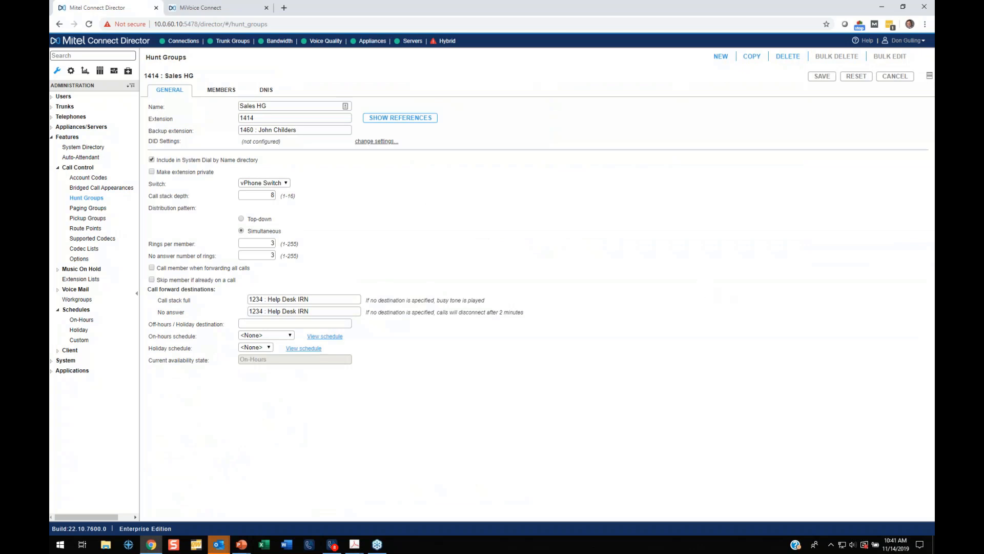
- Examine the Sales HG backup extension, switch, distribution pattern and ring count settings
left_click(314, 128)
left_click(285, 185)
left_click(304, 189)
double_click(159, 212)
left_click_drag(159, 212, 186, 212)
left_click(283, 220)
left_click(264, 221)
left_click(266, 235)
left_click(259, 243)
left_click(256, 253)
- Try the Top-down distribution pattern with 2 rings per member and 6 no-answer rings for Sales HG
left_click(242, 219)
mouse_move(271, 244)
left_mouse_down()
mouse_move(317, 249)
mouse_move(269, 255)
left_mouse_up()
type("2")
type("6")
- Set the Sales HG distribution pattern to Simultaneous with 3 rings per member and 3 no-answer rings
left_click(241, 231)
left_click_drag(263, 242, 329, 243)
type("3")
key("Tab")
type("3")
- Review the Sales HG option for calling forwarded members and its call stack full, no answer and off-hours destinations
left_click(152, 269)
double_click(163, 302)
double_click(159, 311)
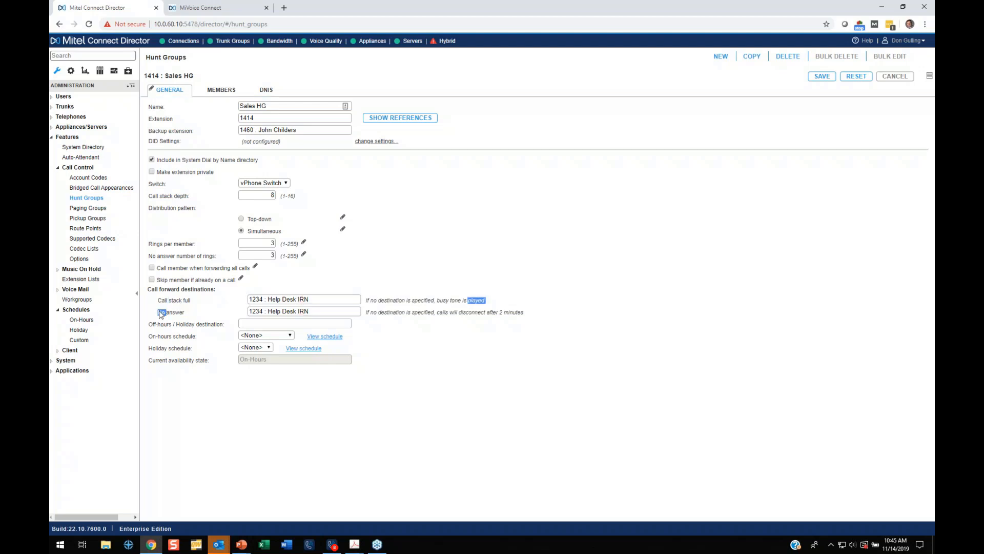
left_click(176, 312)
left_click(246, 325)
- Show the Sales HG members with 50 available extensions per page and browse the available and selected lists
left_click(221, 90)
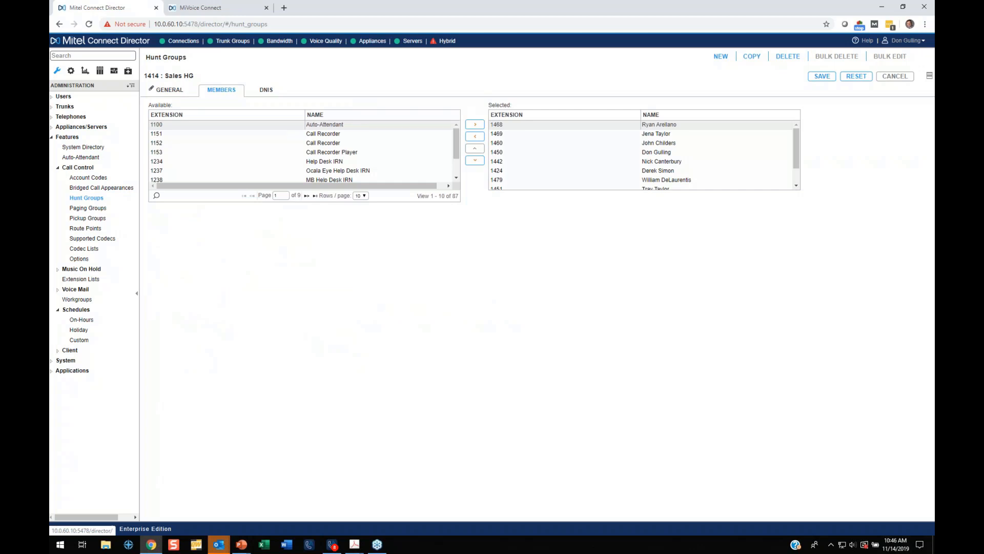
left_click(364, 196)
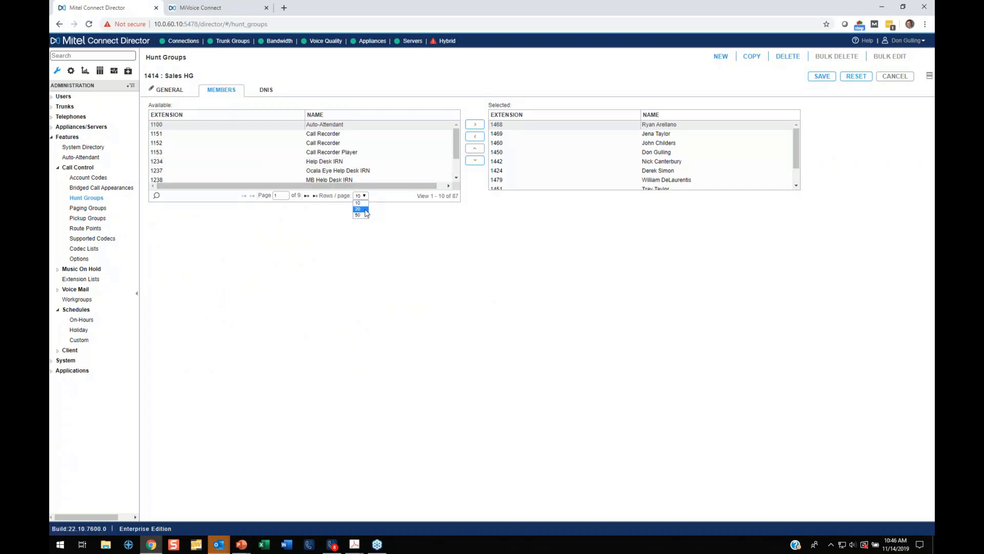
left_click(359, 215)
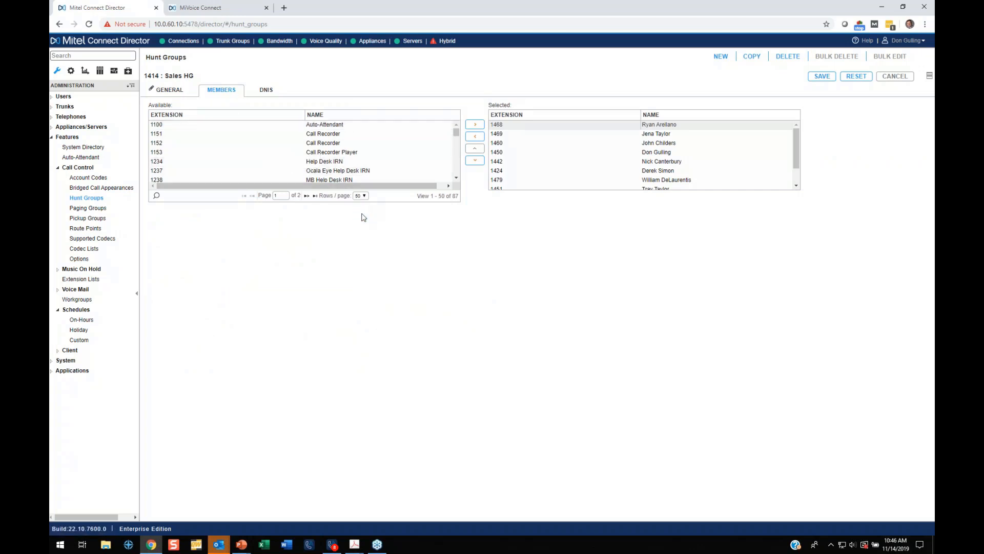
left_click_drag(458, 138, 460, 182)
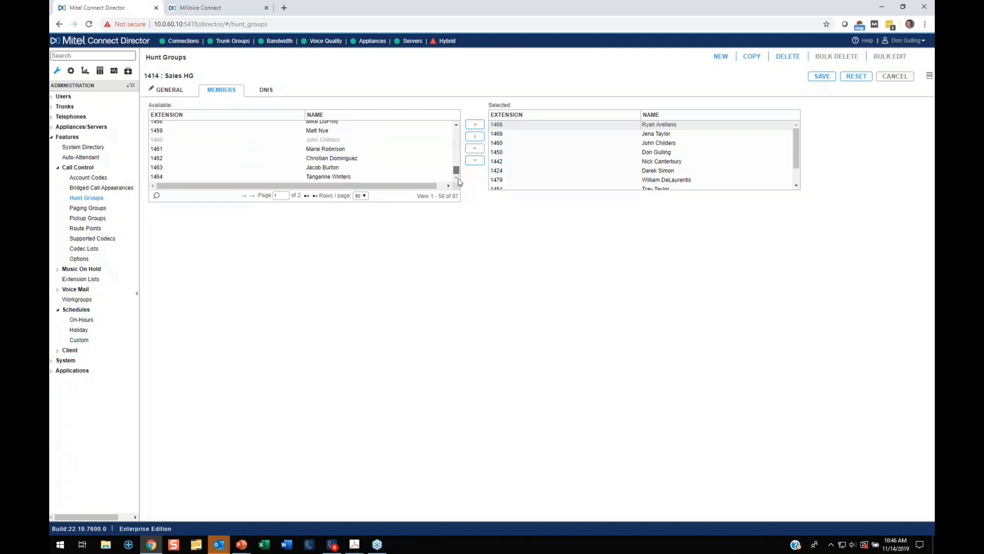
left_click_drag(796, 160, 800, 128)
mouse_move(799, 128)
left_mouse_down()
mouse_move(797, 169)
mouse_move(800, 130)
left_mouse_up()
left_click_drag(456, 172, 467, 148)
scroll(456, 158, "down", 3)
- Switch to the Mitel Connect System Admin Guide in Adobe Acrobat and open Chapter 17, Configuring Workgroups
key("alt+Tab")
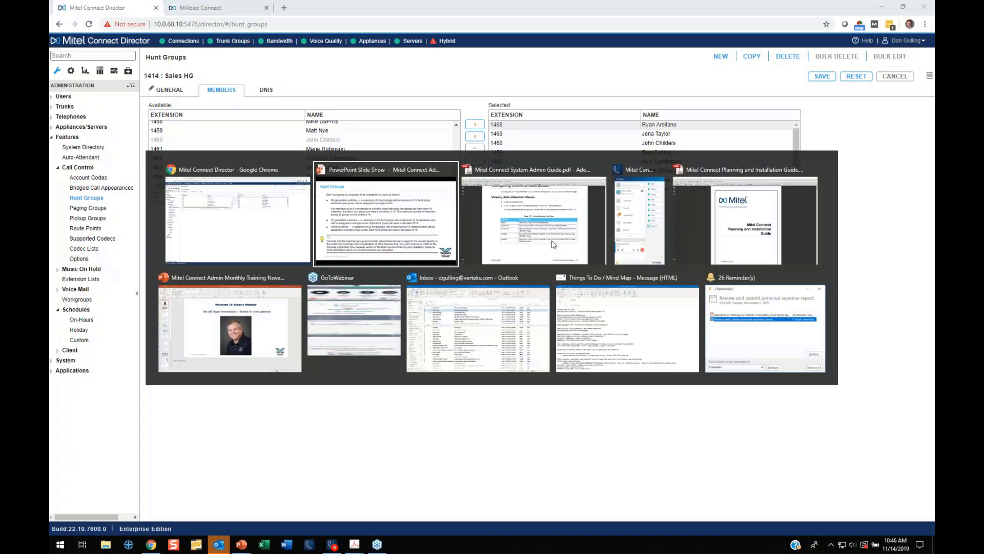
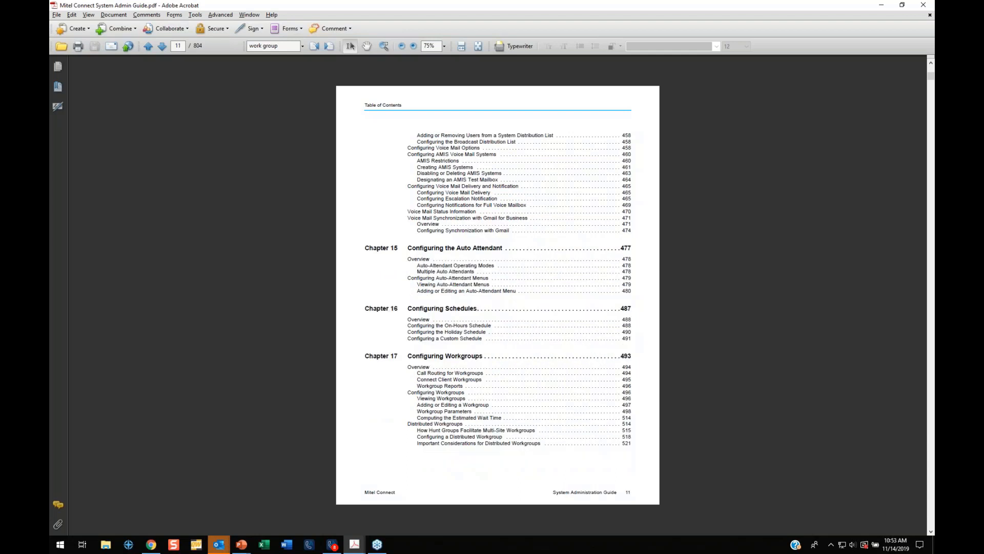
left_click(427, 358)
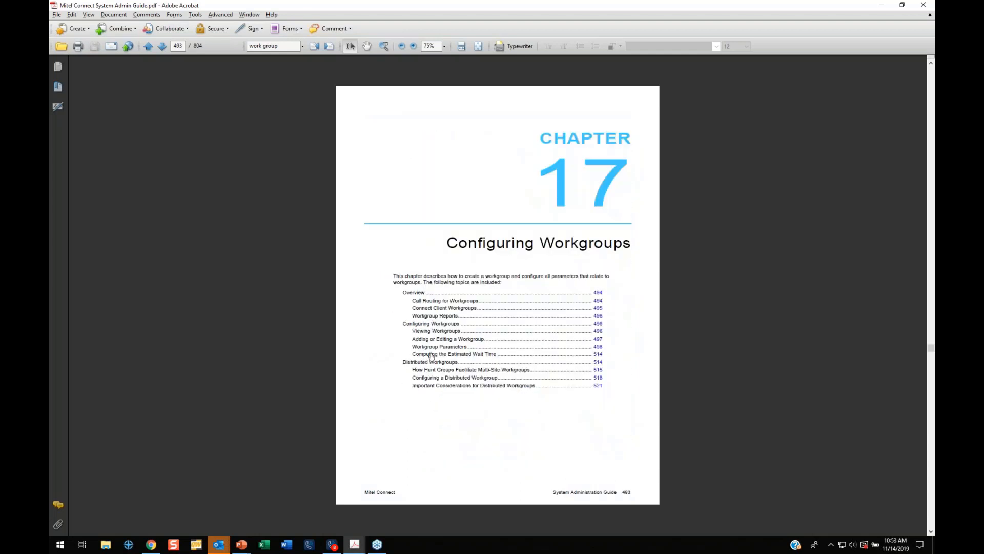
scroll(431, 355, "up", 1)
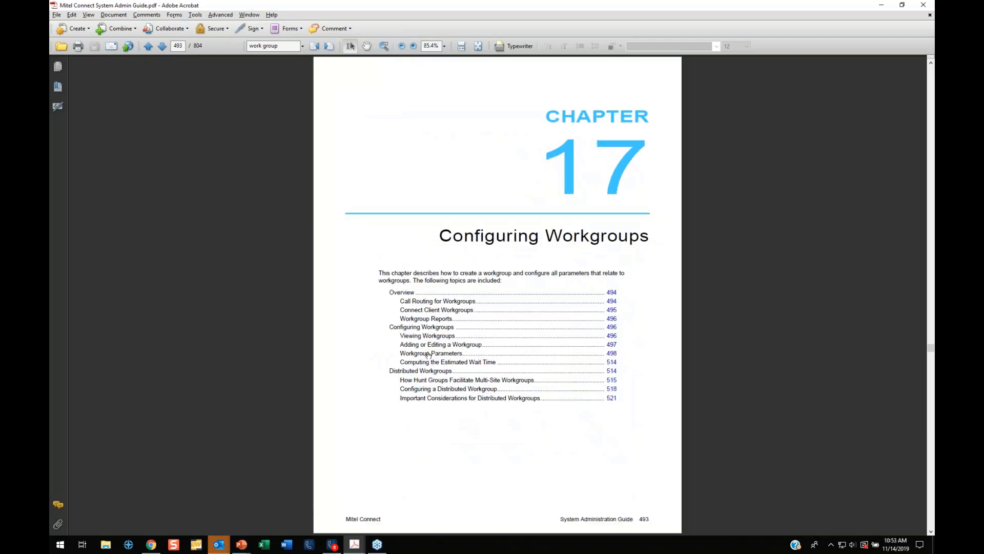
scroll(429, 355, "up", 1)
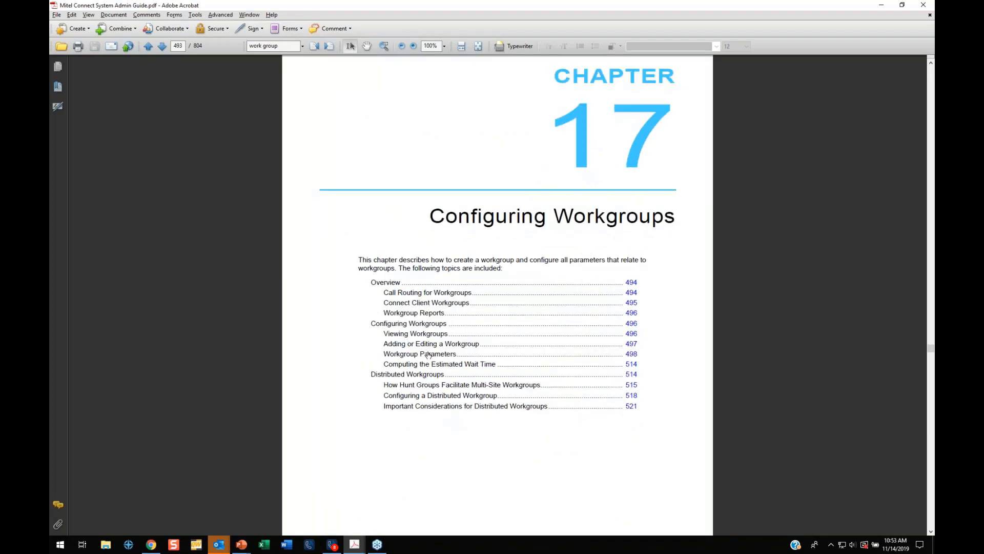
- Read through the workgroups chapter, covering call routing, reports, adding or editing workgroups, and the General, Routing and Voice Mail parameters
scroll(431, 357, "down", 5)
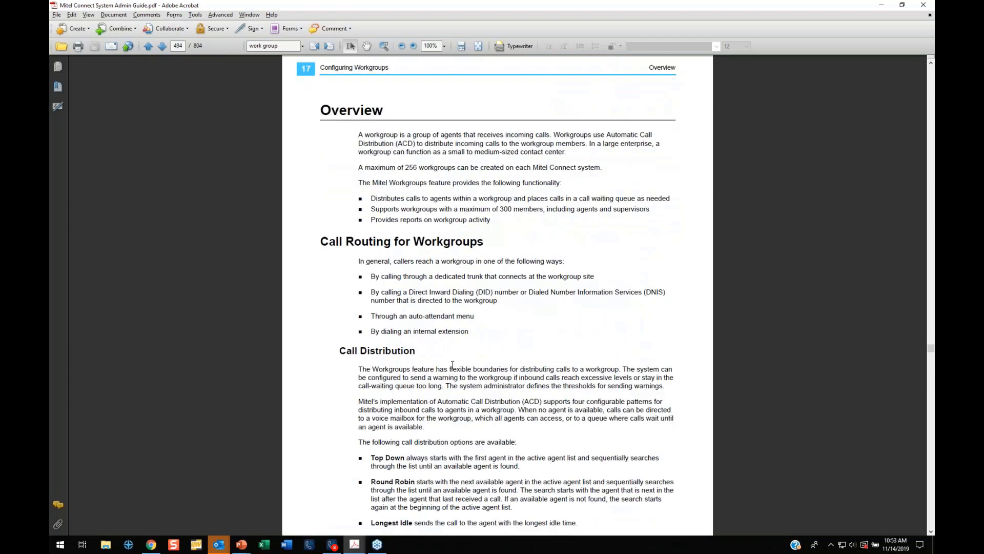
scroll(452, 365, "down", 2)
scroll(452, 365, "down", 15)
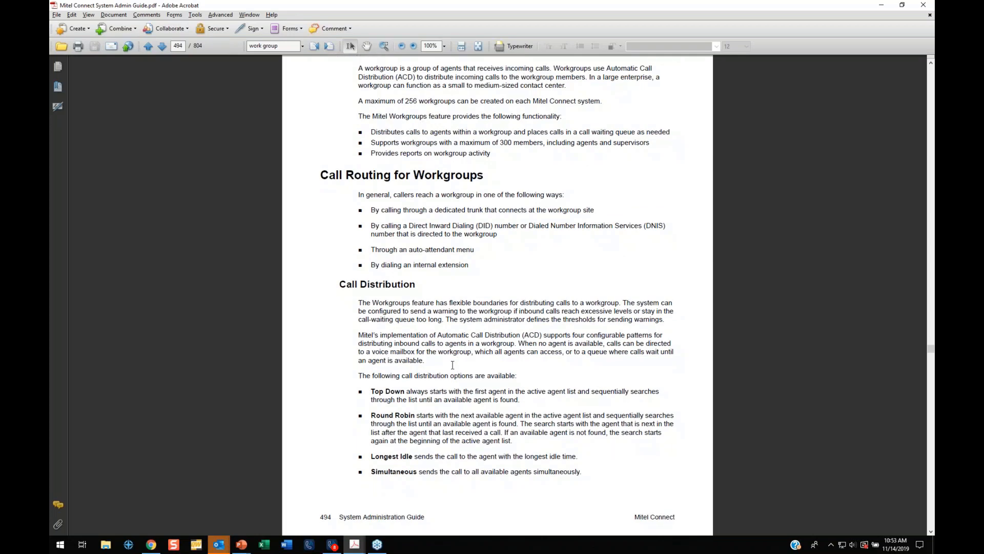
scroll(452, 365, "down", 20)
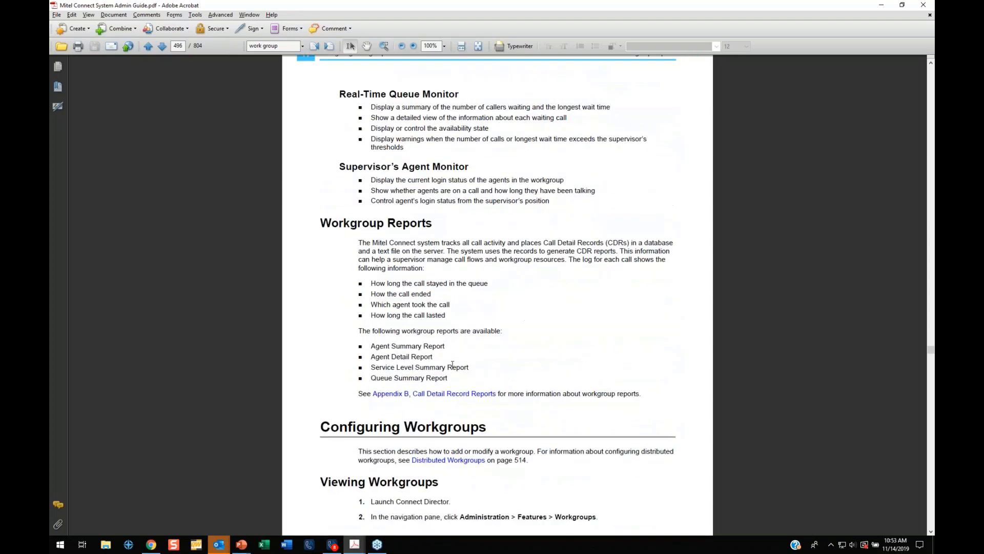
scroll(452, 364, "down", 12)
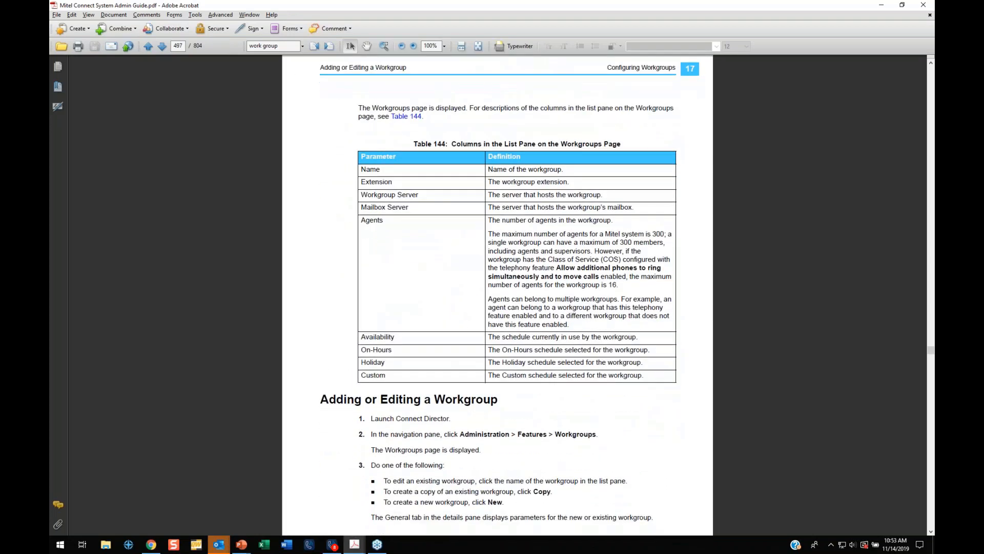
scroll(497, 296, "down", 3)
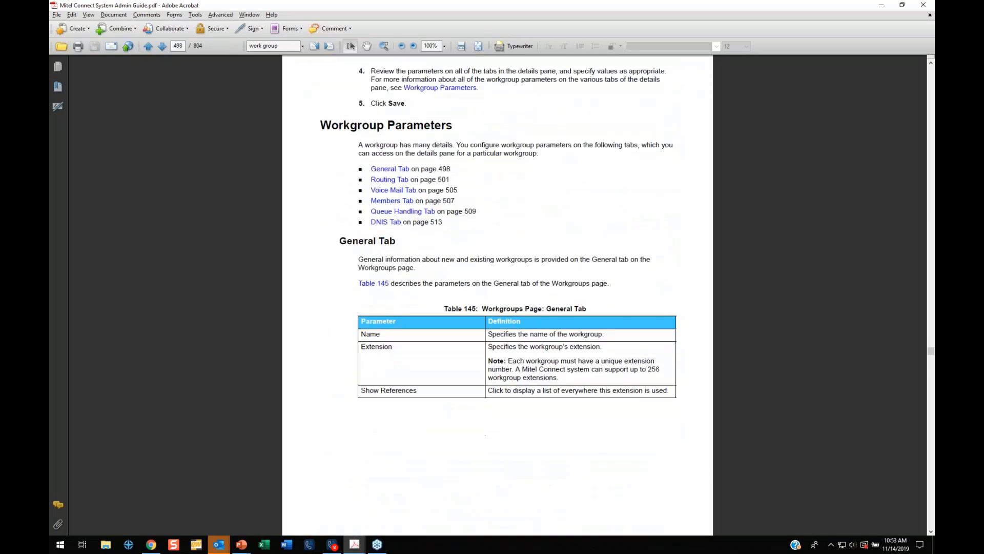
scroll(461, 374, "down", 20)
scroll(462, 374, "down", 20)
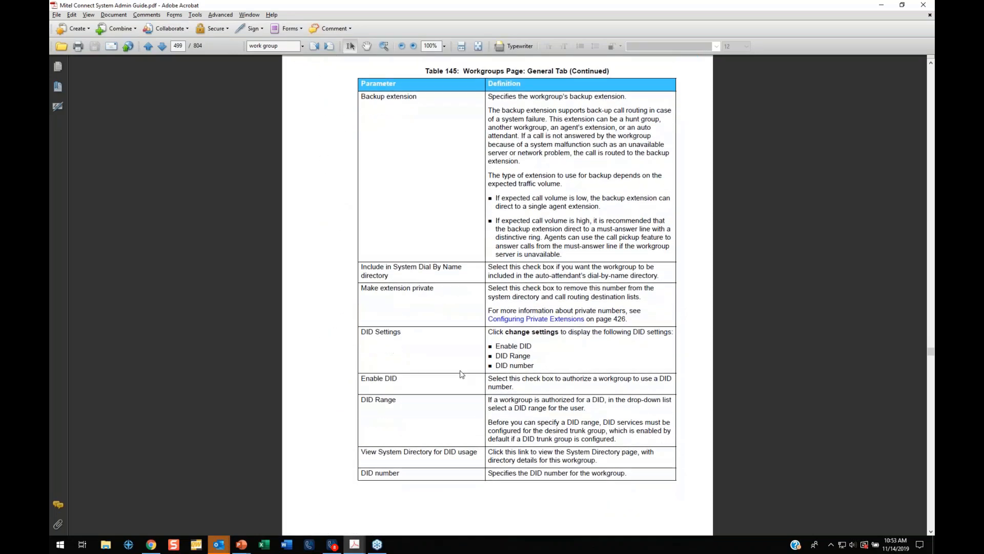
scroll(461, 374, "down", 20)
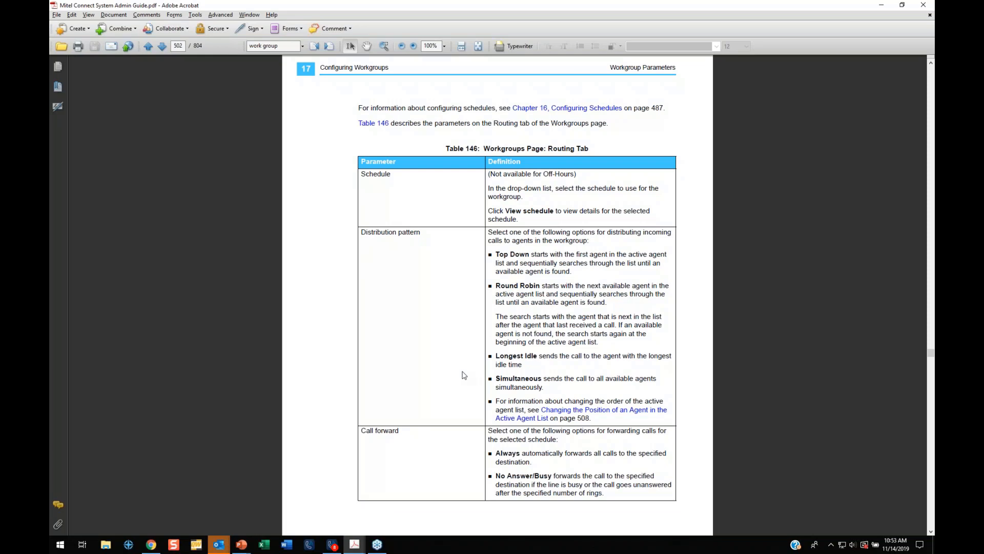
scroll(463, 375, "down", 12)
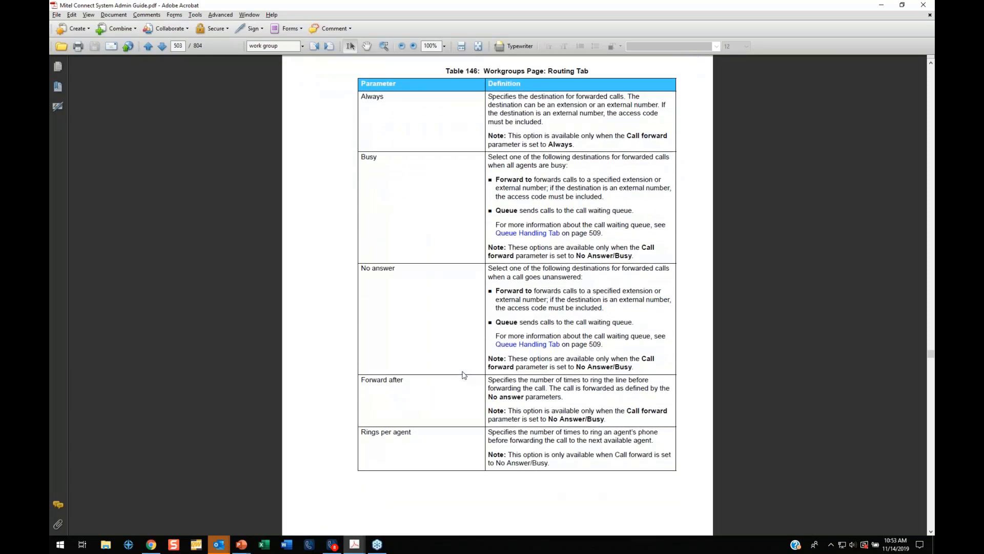
scroll(463, 374, "down", 15)
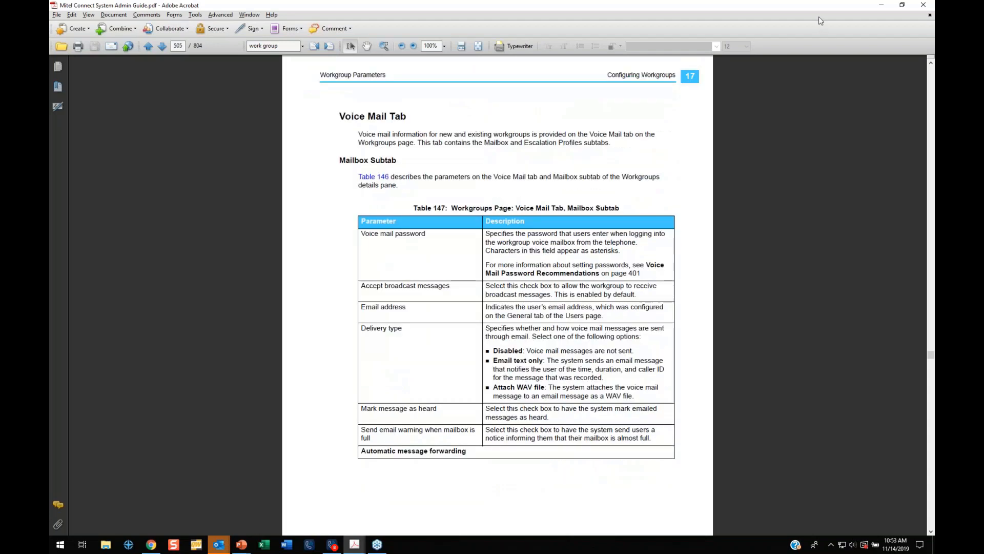
- Minimize the guide, switch back to Mitel Connect Director, search the navigation for "work" and open the Workgroups page
left_click(879, 4)
key("alt+Tab")
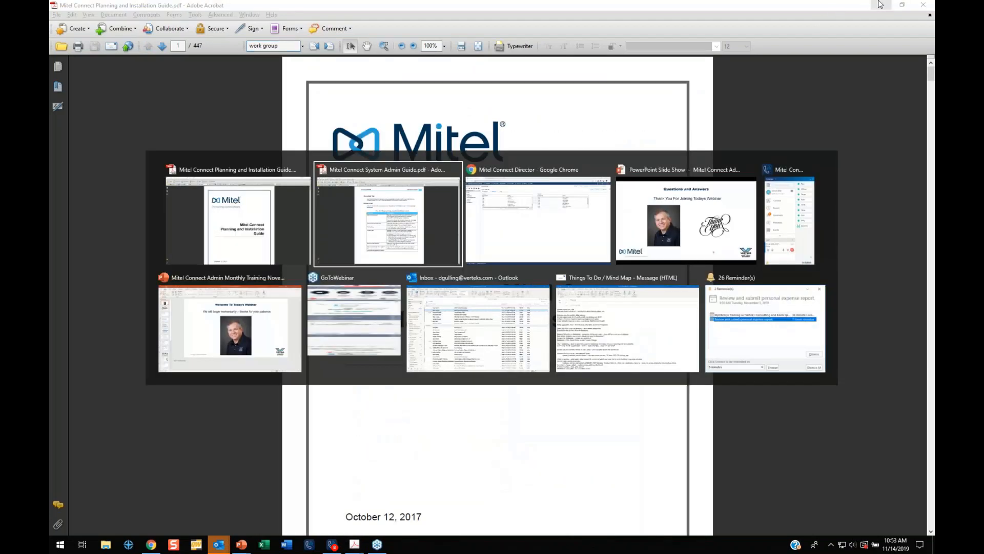
key("alt+Tab")
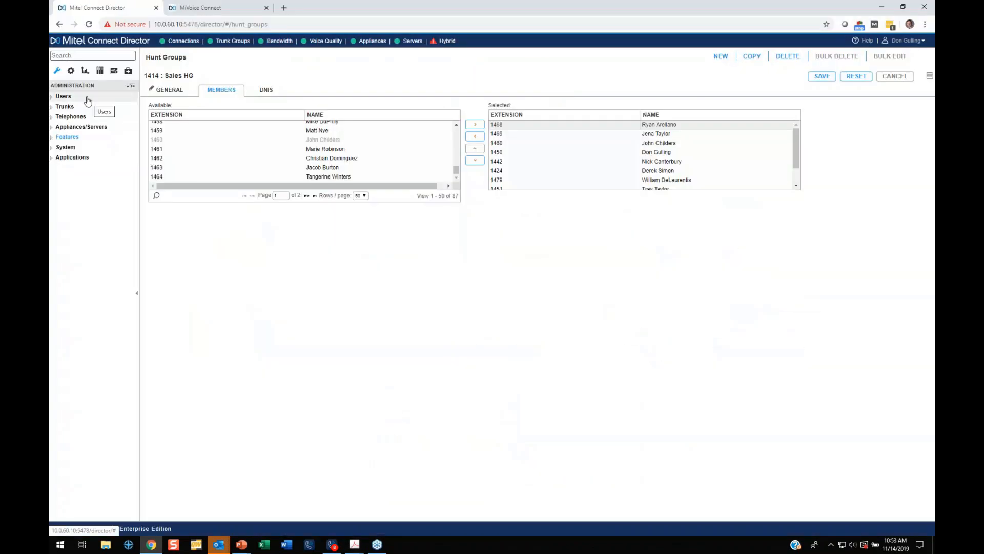
type("work")
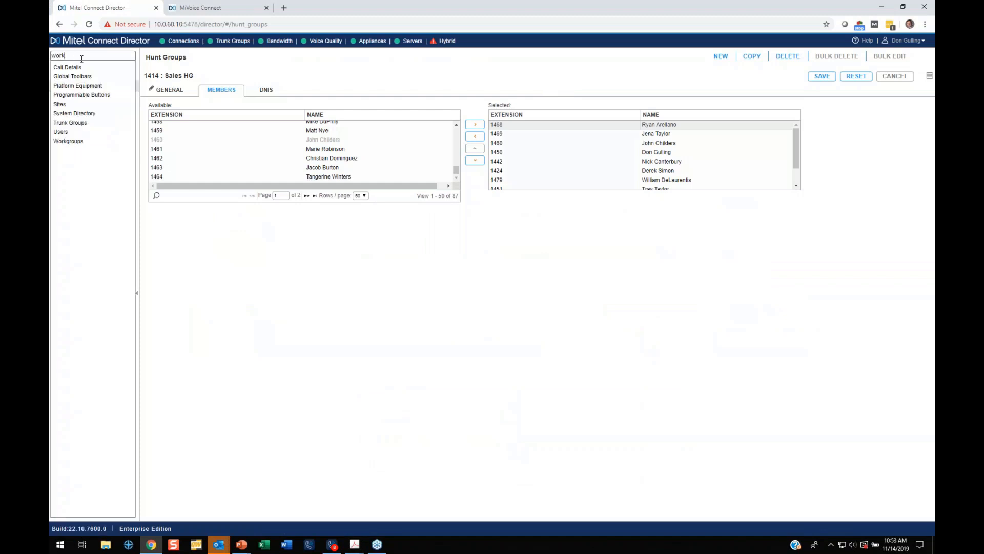
left_click(87, 142)
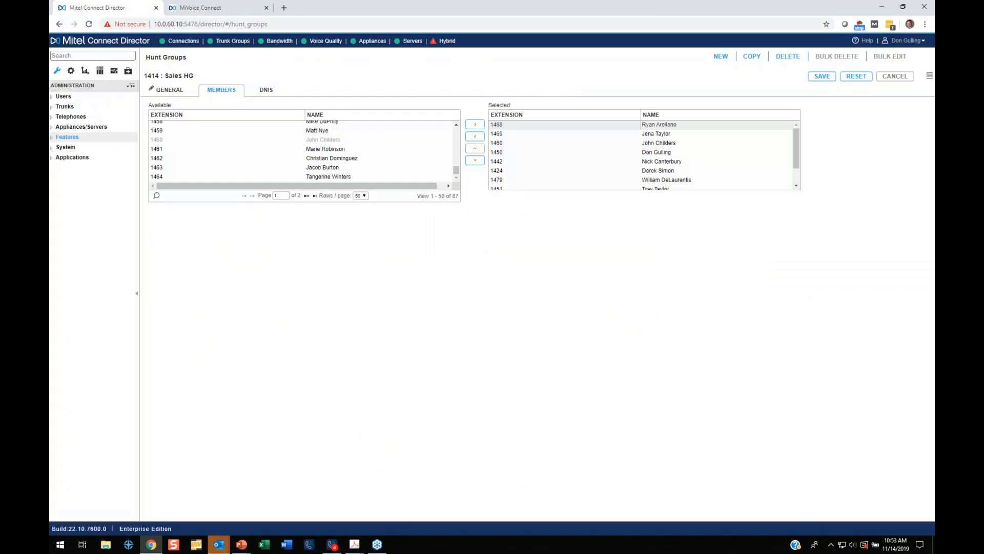
- Search the navigation for "work", open the Workgroups page, and collapse the Call Control branch of the navigation tree
left_click(87, 55)
type("work")
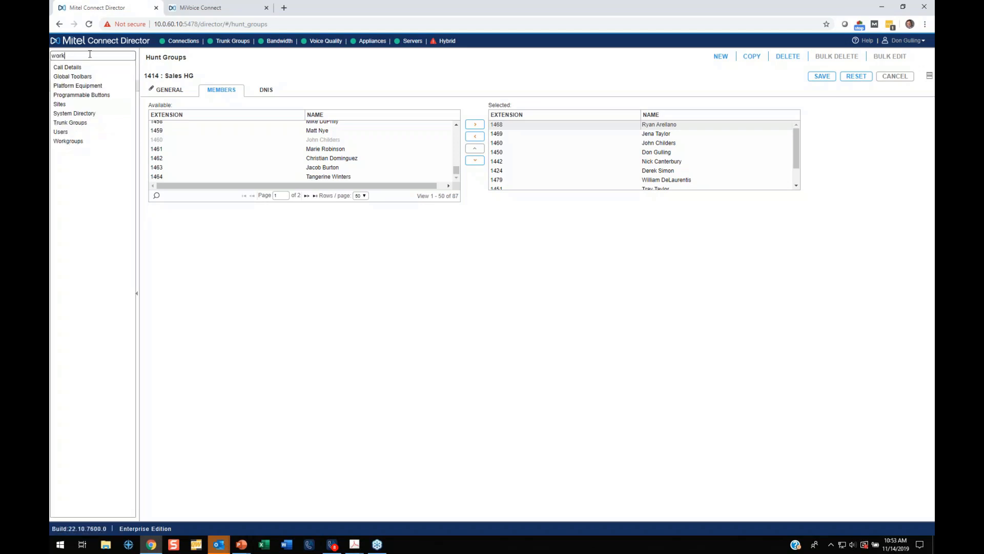
left_click(68, 141)
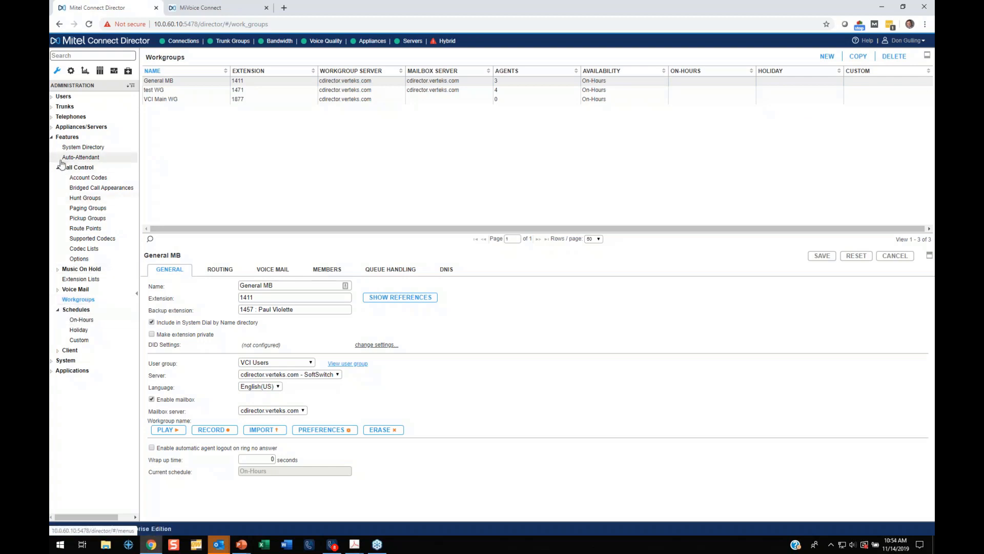
left_click(59, 139)
left_click(58, 139)
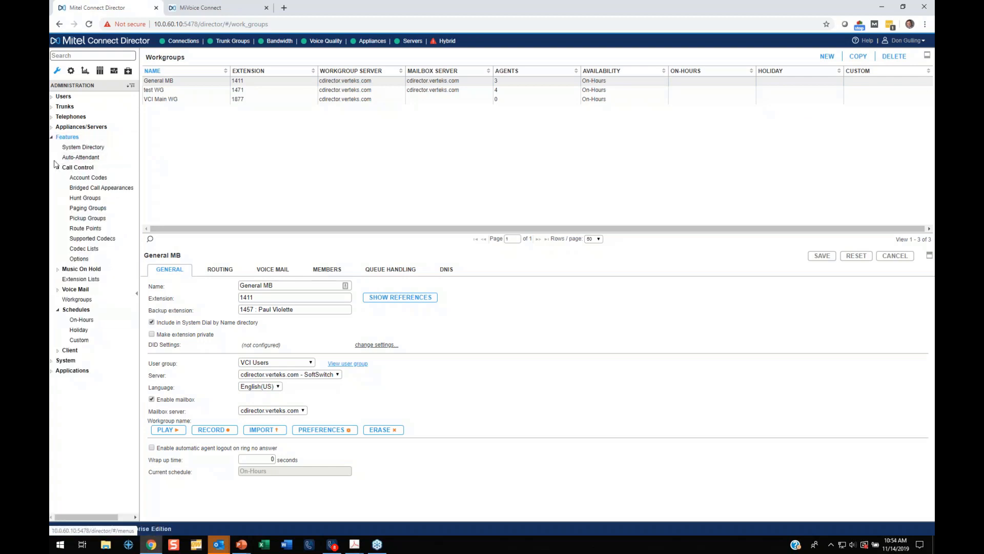
left_click(59, 167)
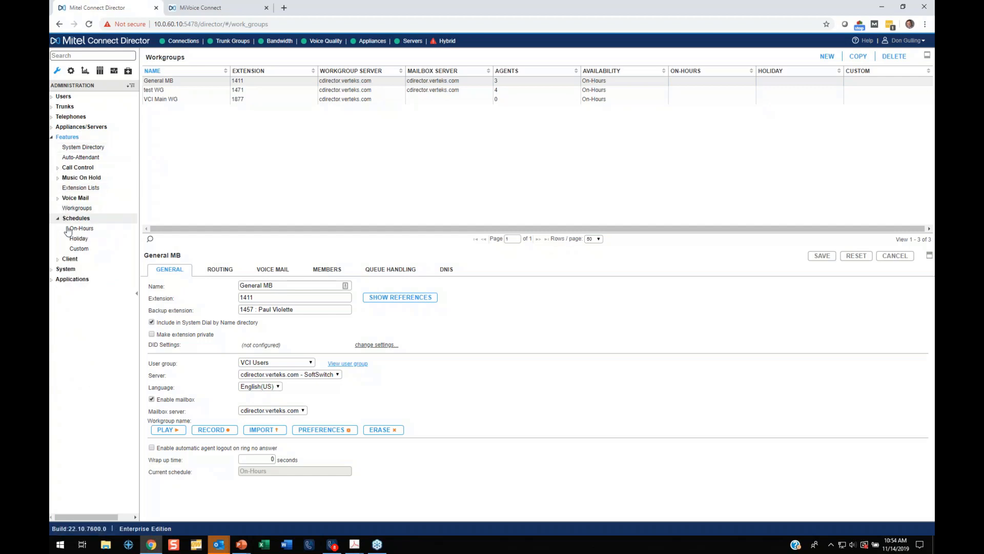
left_click(74, 209)
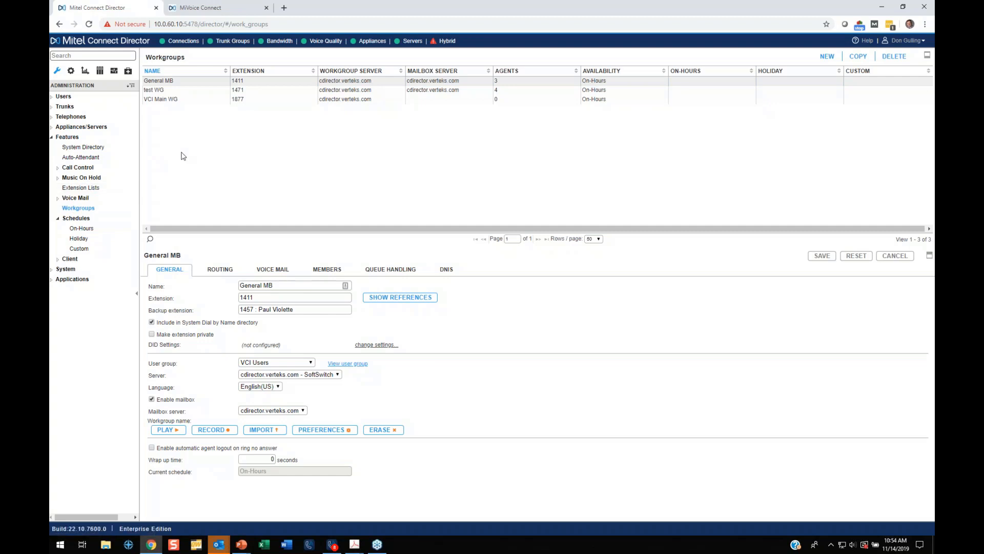
- Select the VCI Main WG workgroup and examine its general settings, including backup extension, dial-by-name inclusion, user group and server
left_click(195, 99)
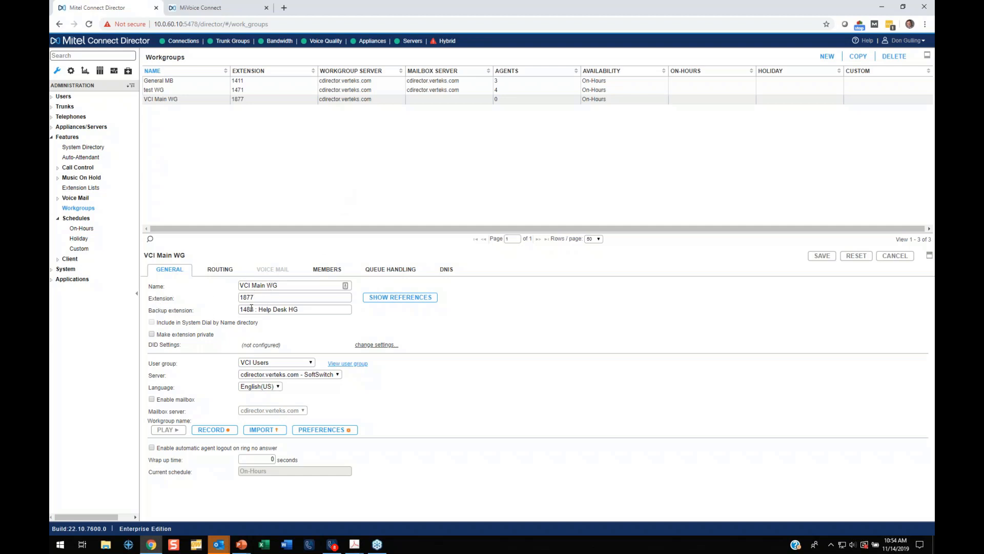
double_click(181, 311)
double_click(190, 322)
double_click(167, 364)
double_click(156, 375)
- Examine VCI Main WG's routing settings, covering the on-hours distribution pattern, call forwarding destinations and available schedules
left_click(220, 269)
scroll(431, 403, "down", 1)
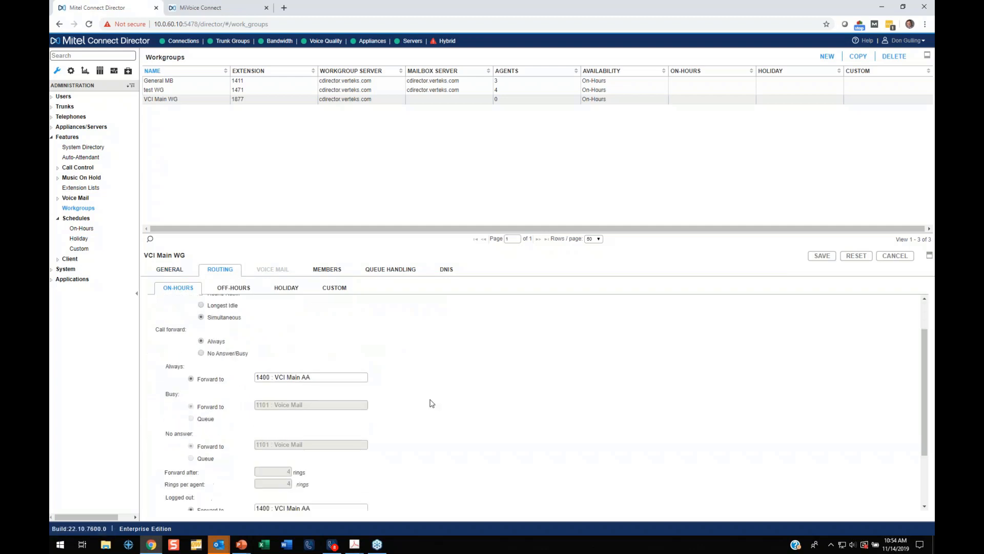
scroll(431, 403, "up", 1)
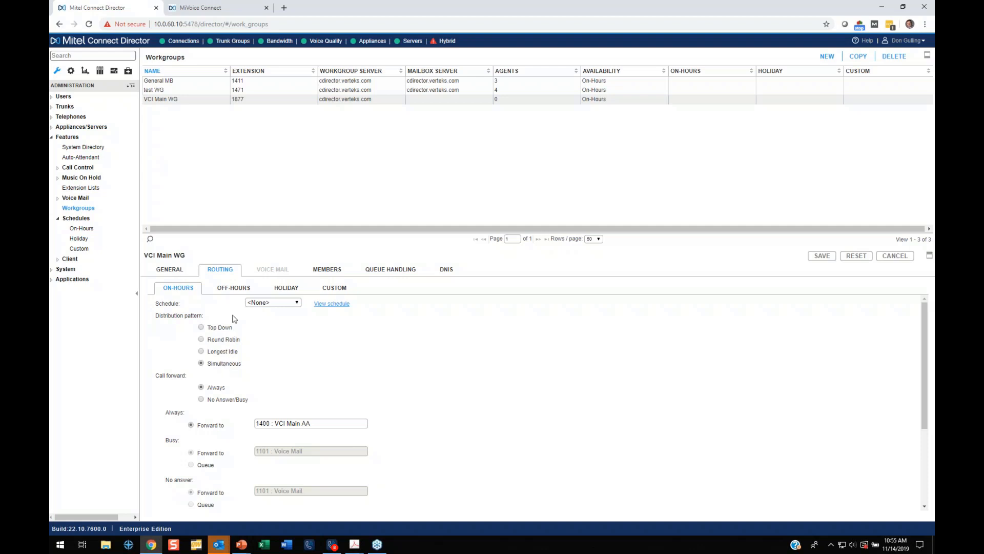
left_click(234, 288)
left_click(194, 295)
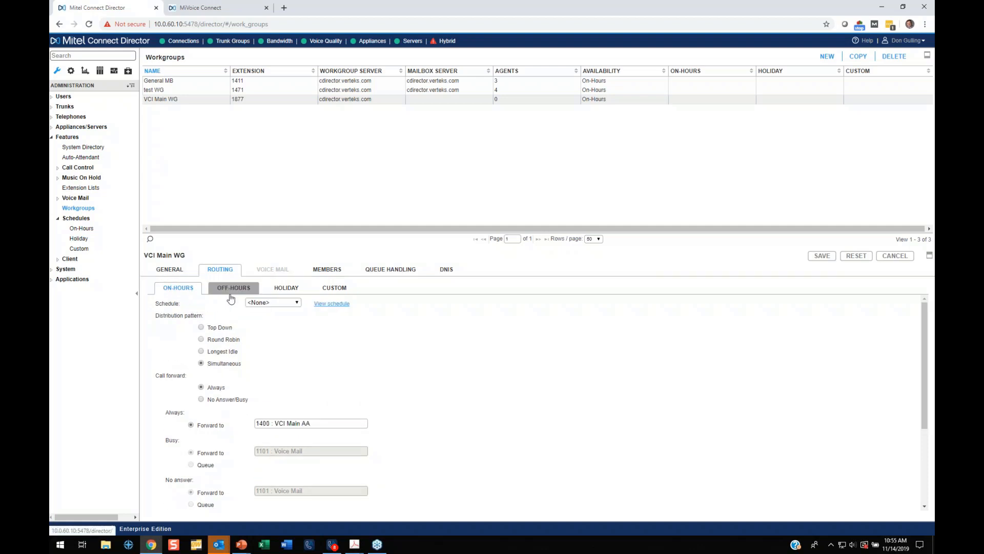
left_click(276, 302)
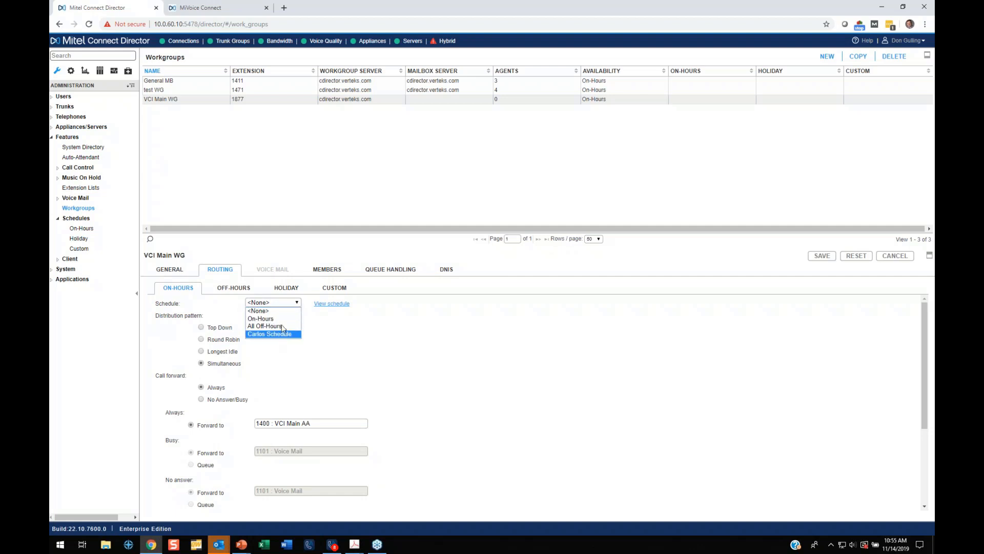
left_click(222, 307)
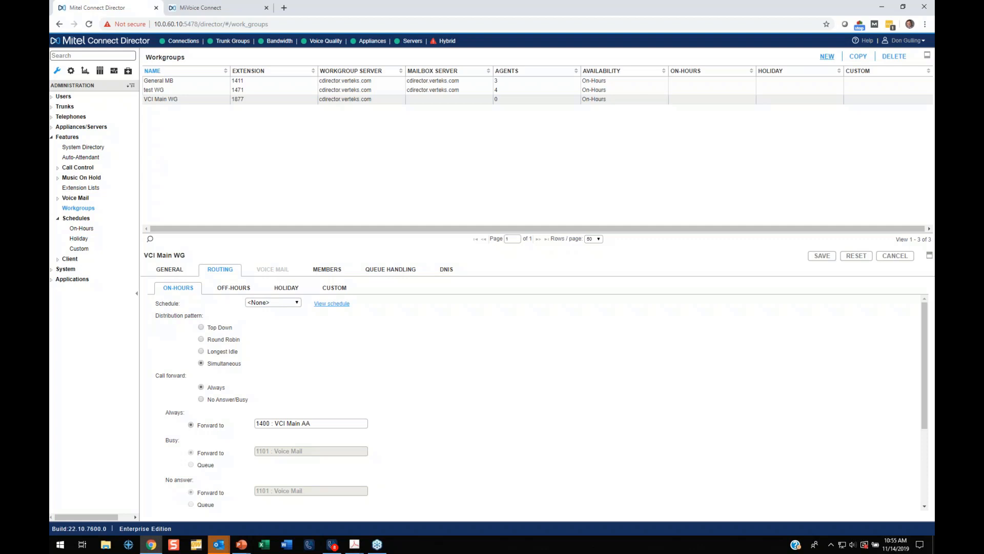
- Create a new workgroup named Training Group, enlarge its details, and assign cordless extension 1449 as the backup extension
left_click(827, 56)
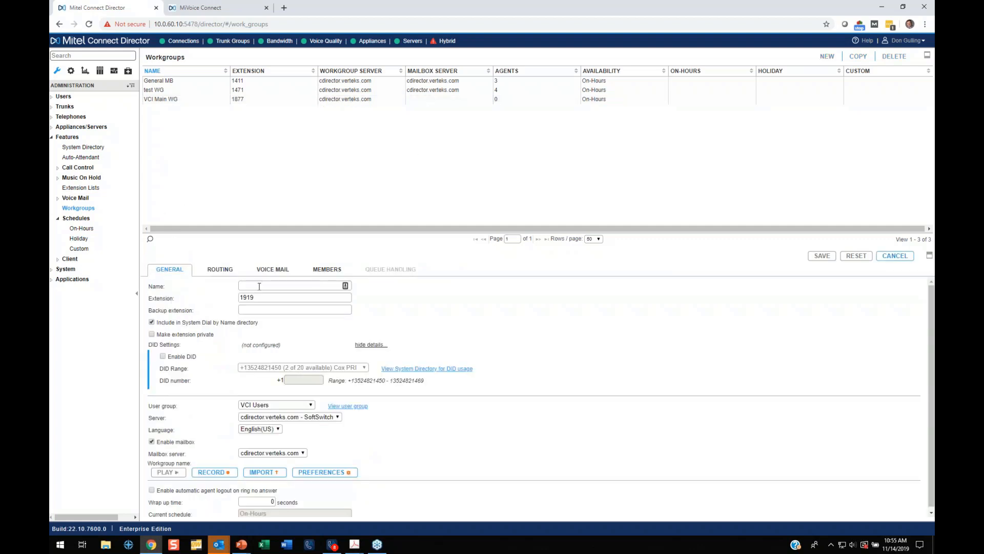
type("Training Group")
left_click(929, 255)
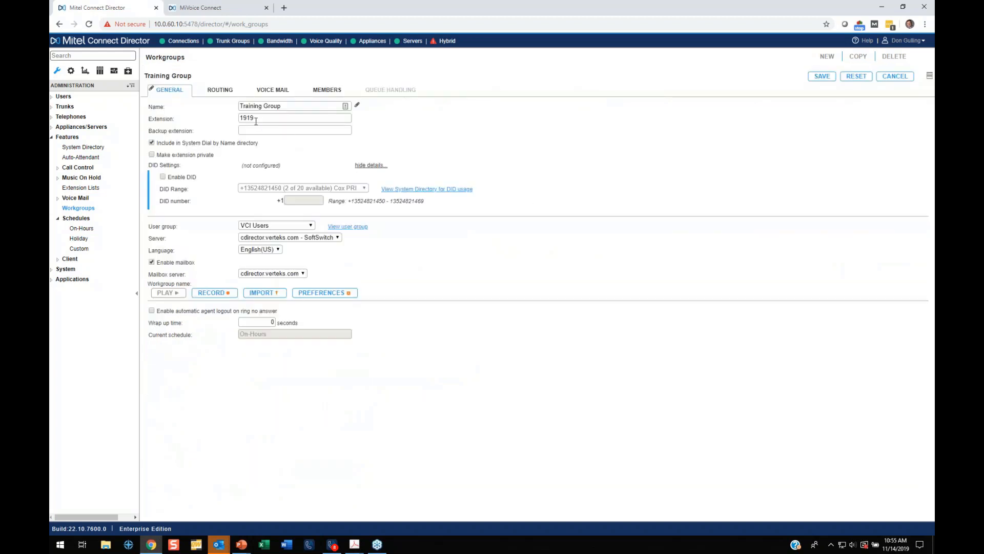
left_click(275, 117)
type("don")
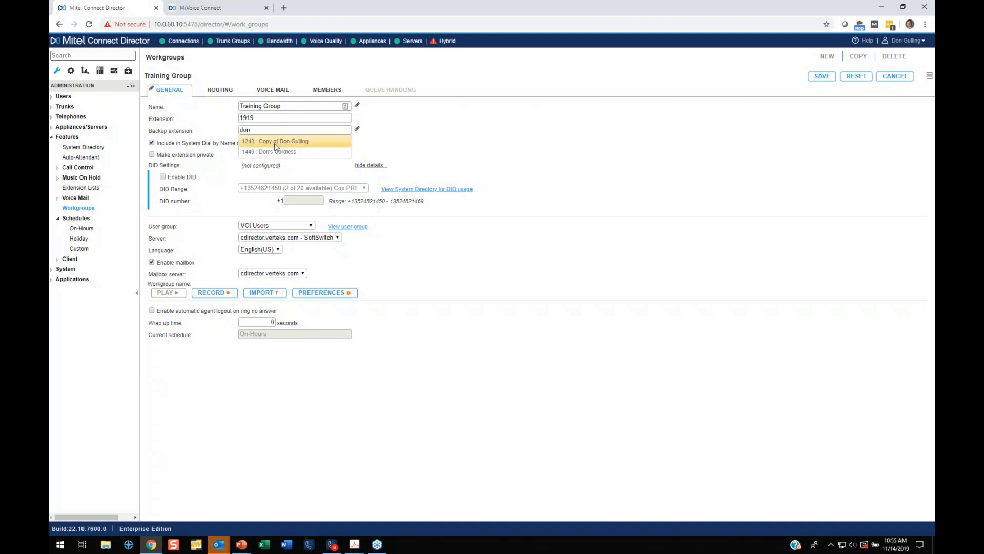
left_click(275, 152)
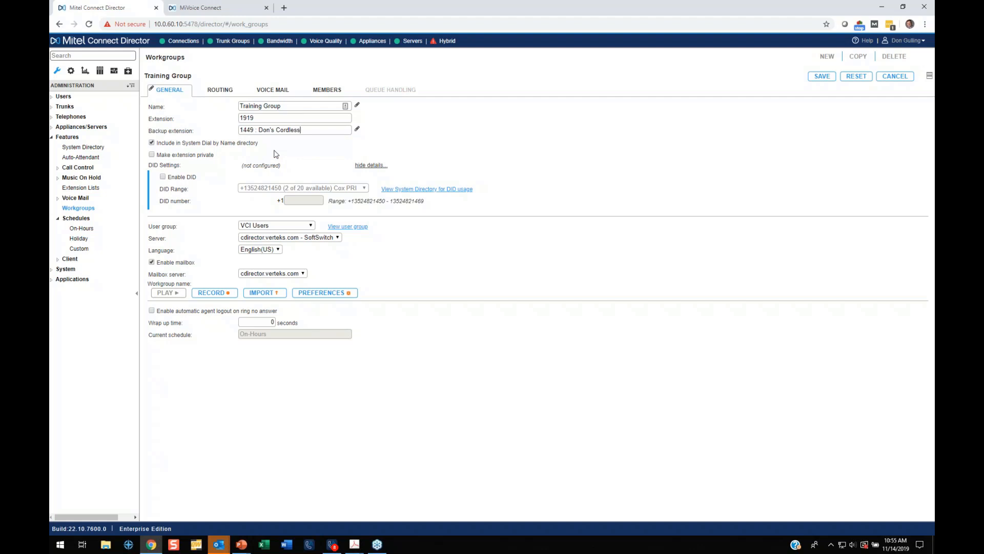
- Exclude Training Group from the System Dial by Name directory, disable its mailbox, and save the workgroup
left_click(151, 143)
left_click(152, 262)
left_click(816, 77)
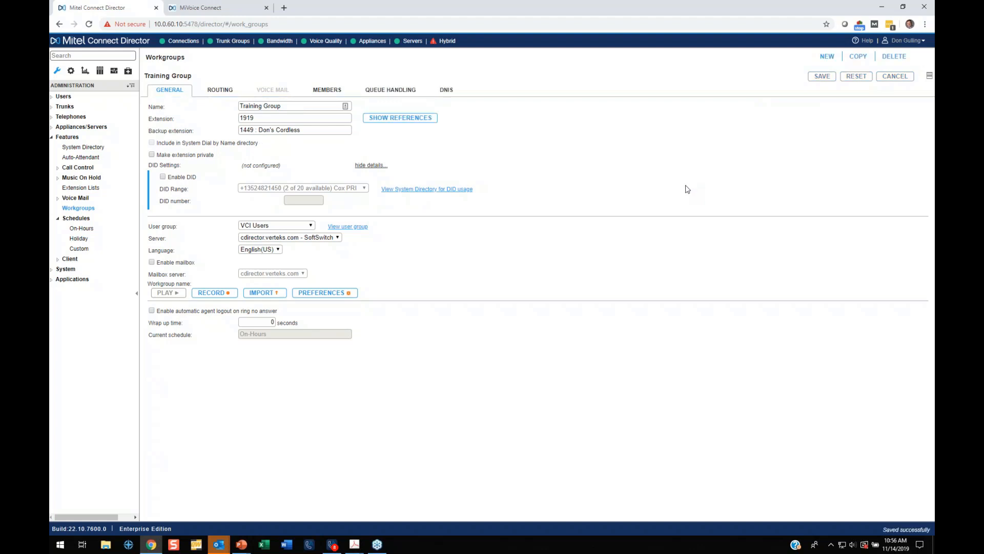
- Add extensions 1243 and 1427 as Training Group members, with the available list set to 50 rows per page
left_click(327, 90)
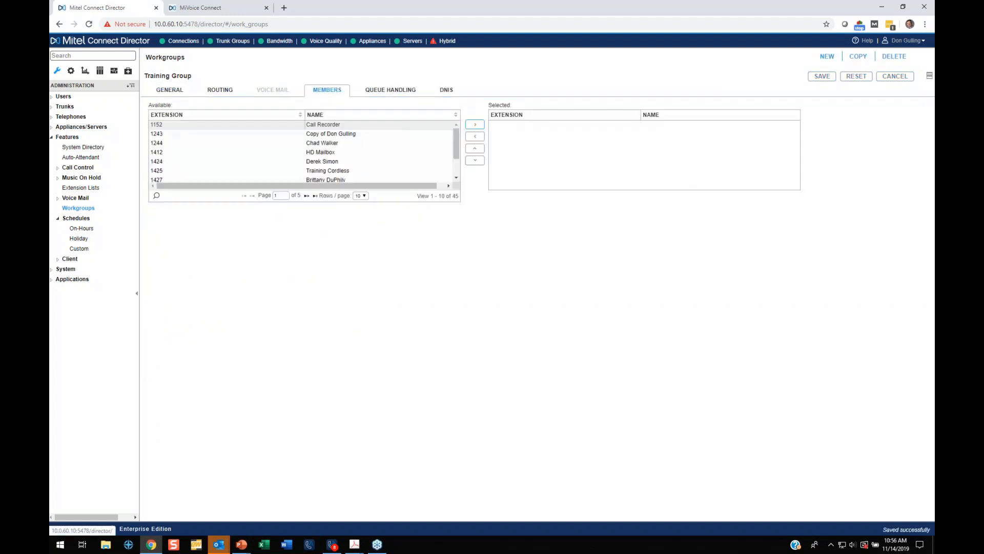
double_click(504, 103)
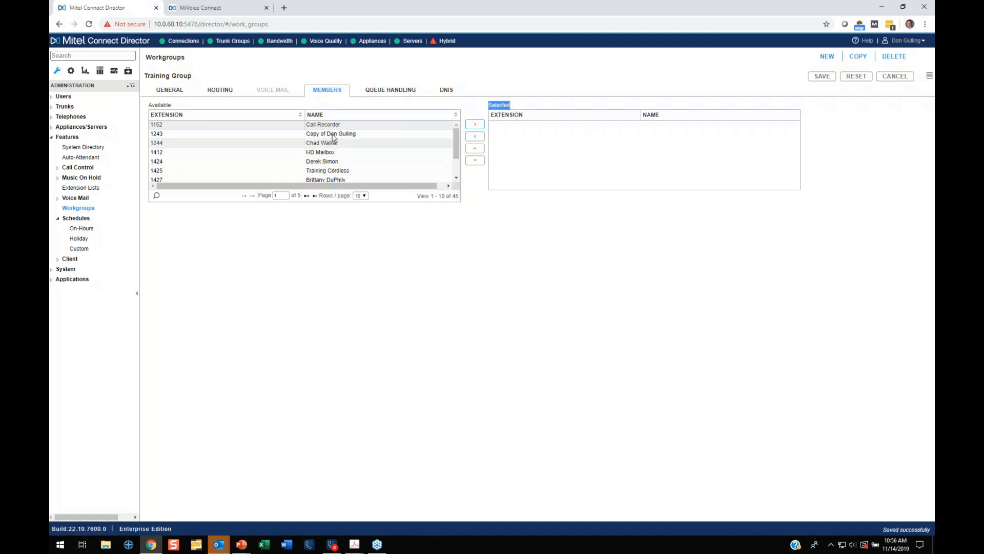
left_click(352, 132)
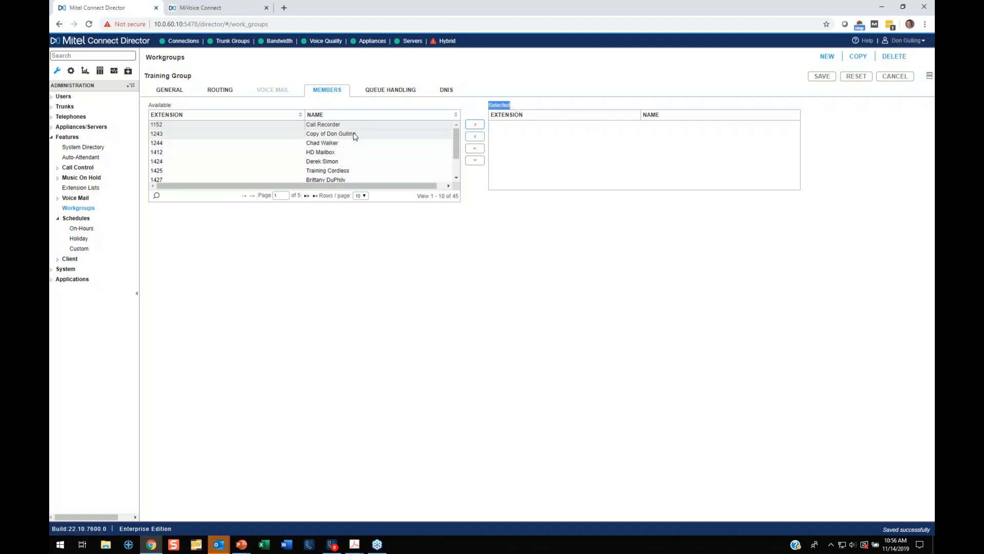
left_click(475, 126)
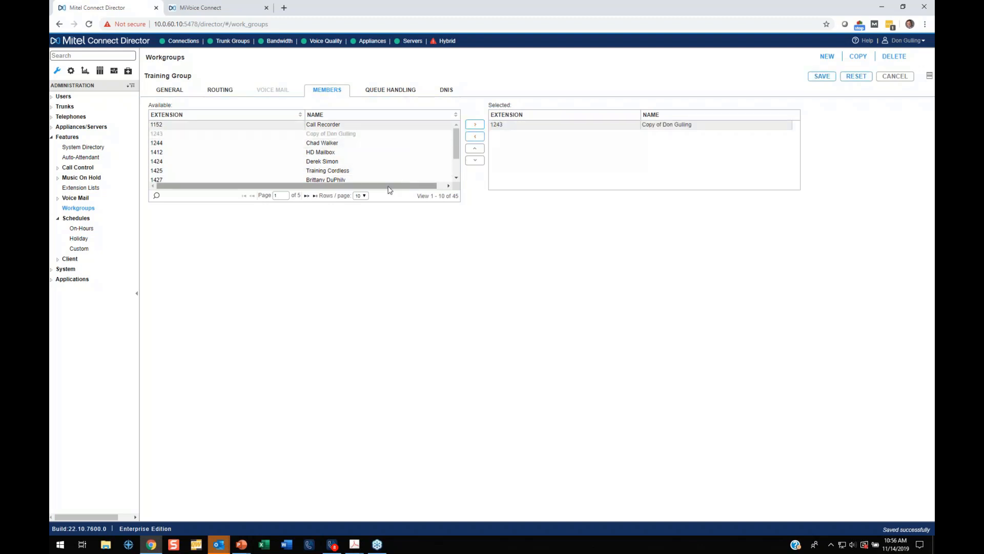
left_click(364, 196)
left_click(359, 215)
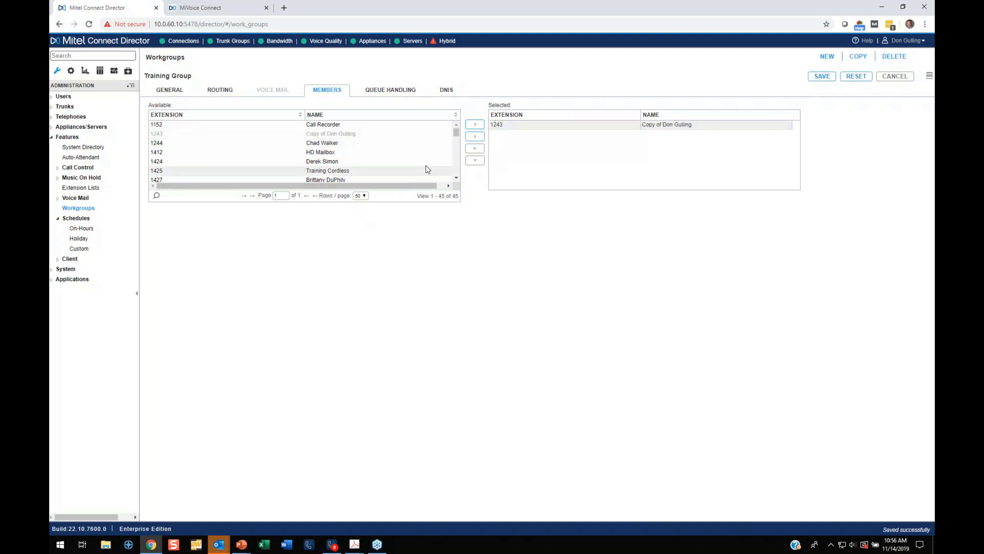
left_click(384, 179)
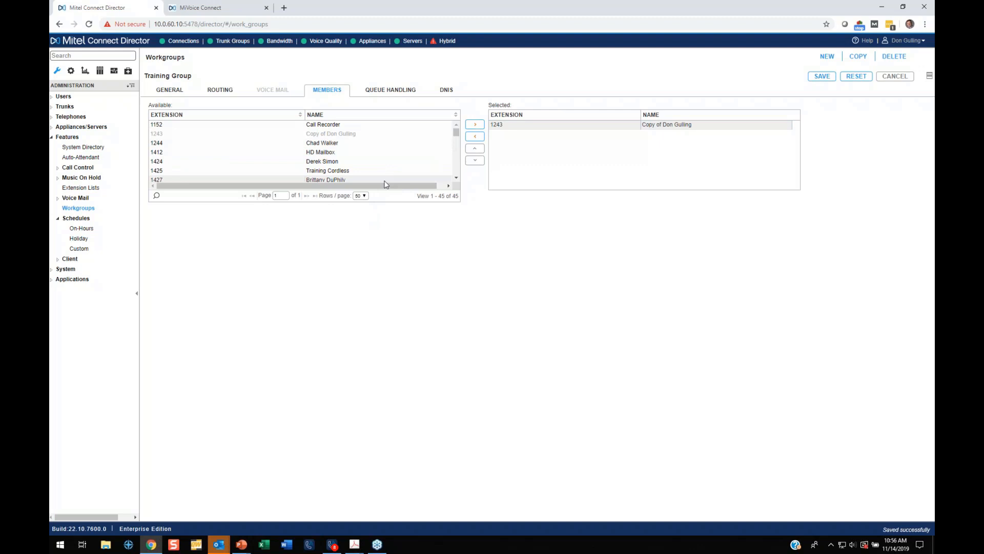
left_click(476, 126)
- Add extensions 1450 and 1451 from the available list to the Training Group members
scroll(459, 161, "down", 2)
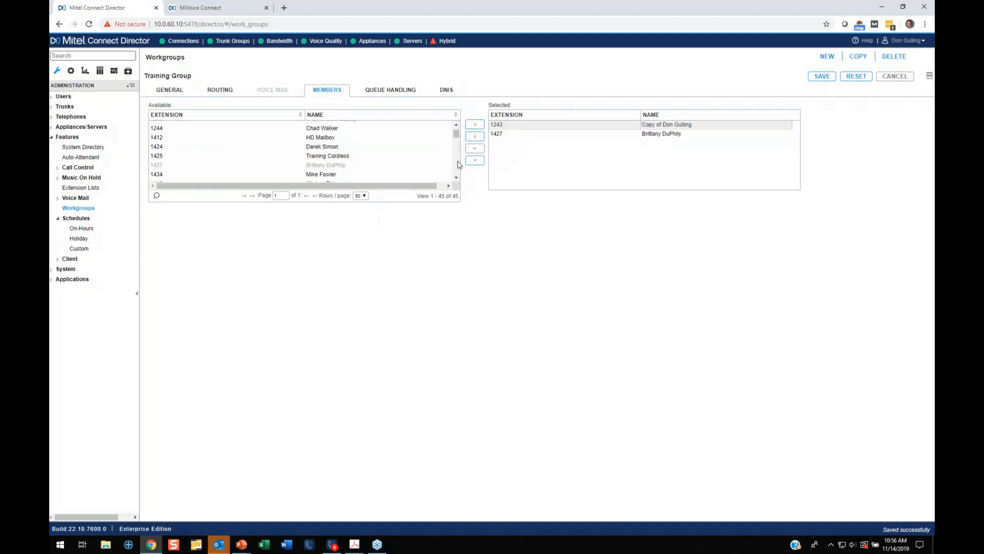
scroll(459, 164, "down", 2)
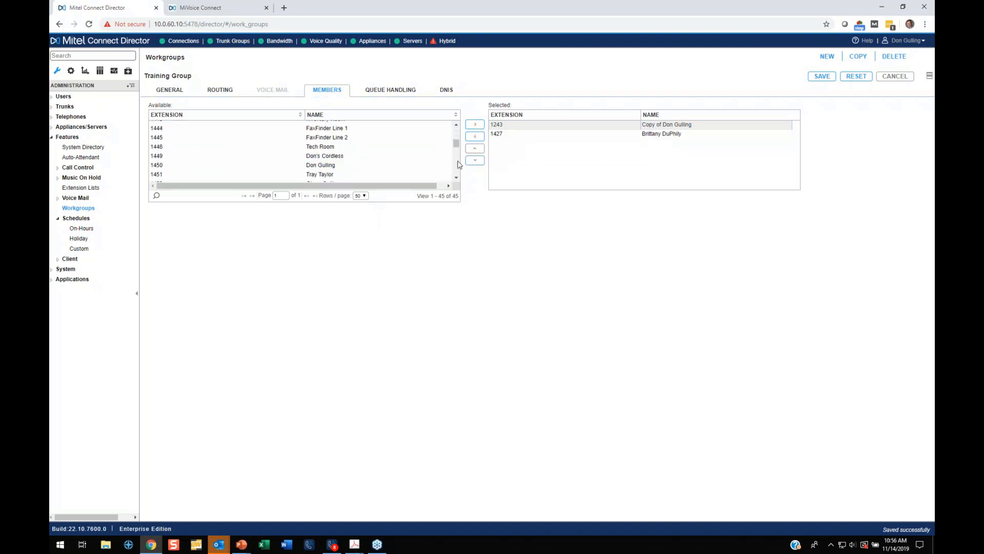
left_click(403, 166)
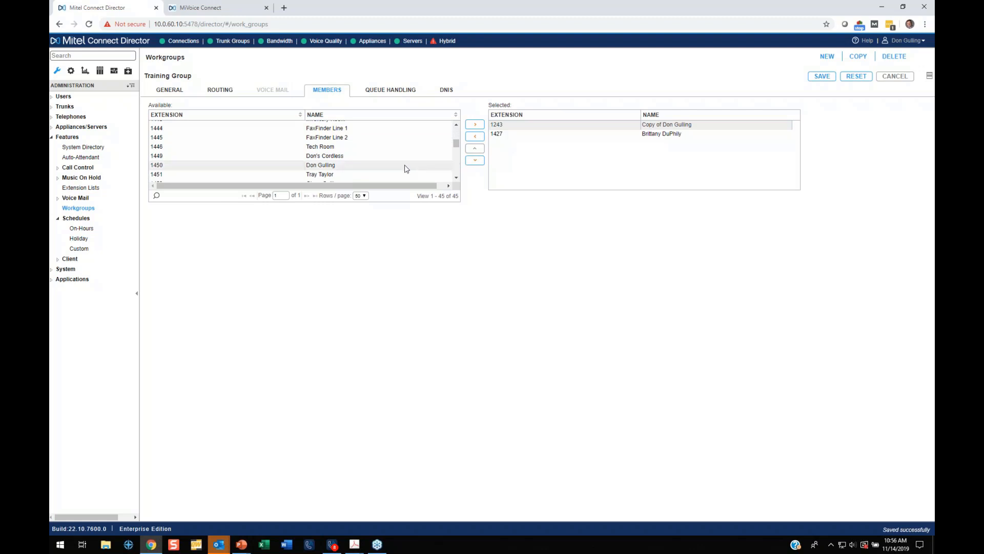
left_click(480, 129)
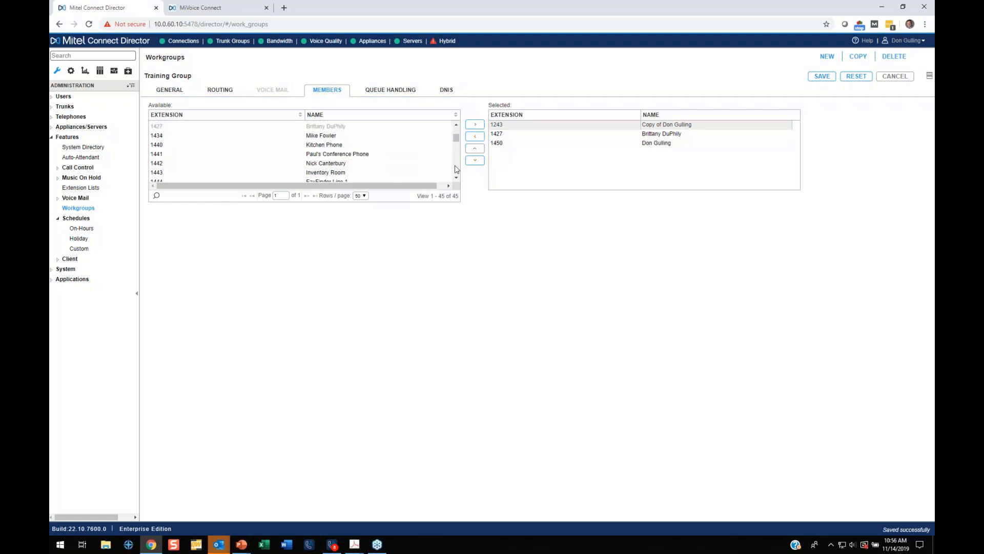
left_click(423, 175)
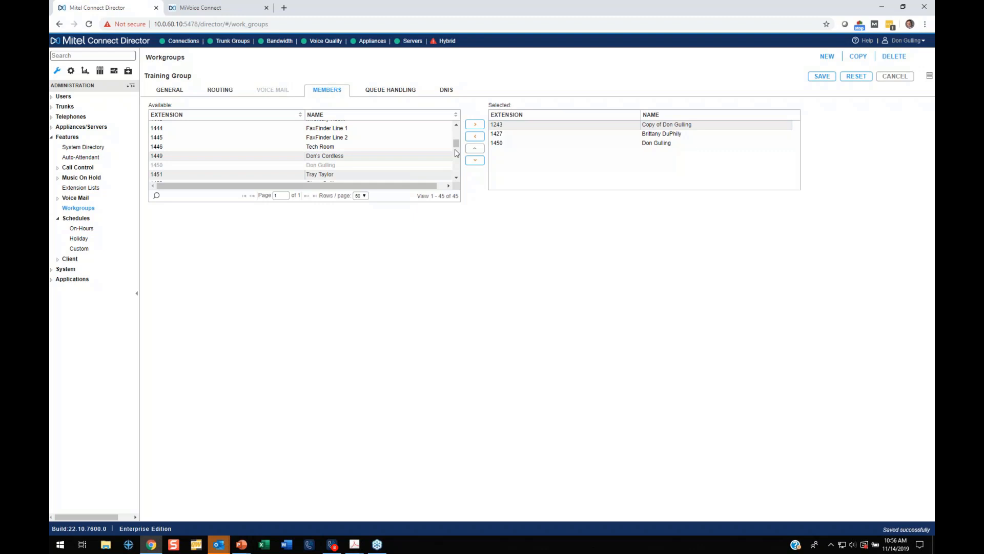
left_click(476, 126)
- Add extension 1465 to the Training Group members and save the workgroup
scroll(455, 169, "down", 5)
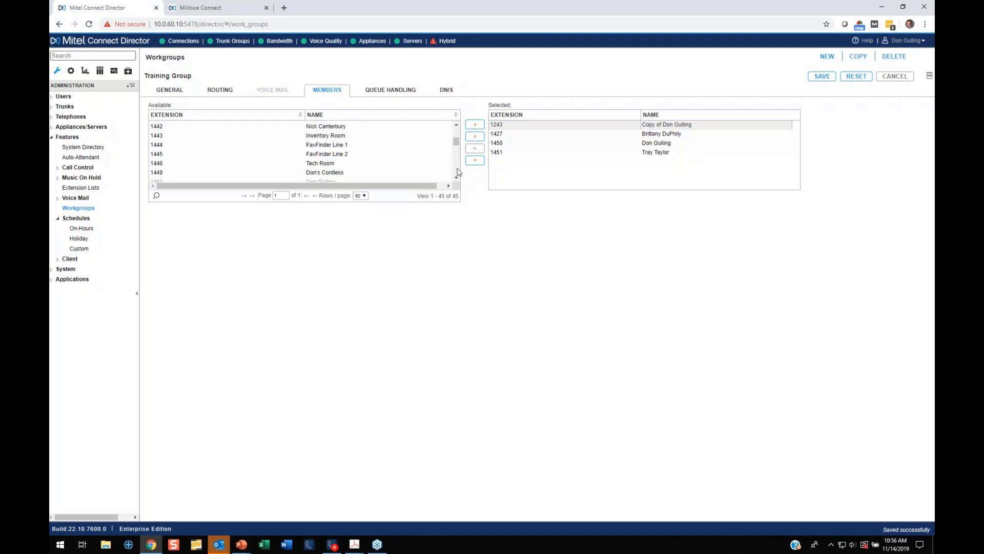
scroll(458, 172, "down", 2)
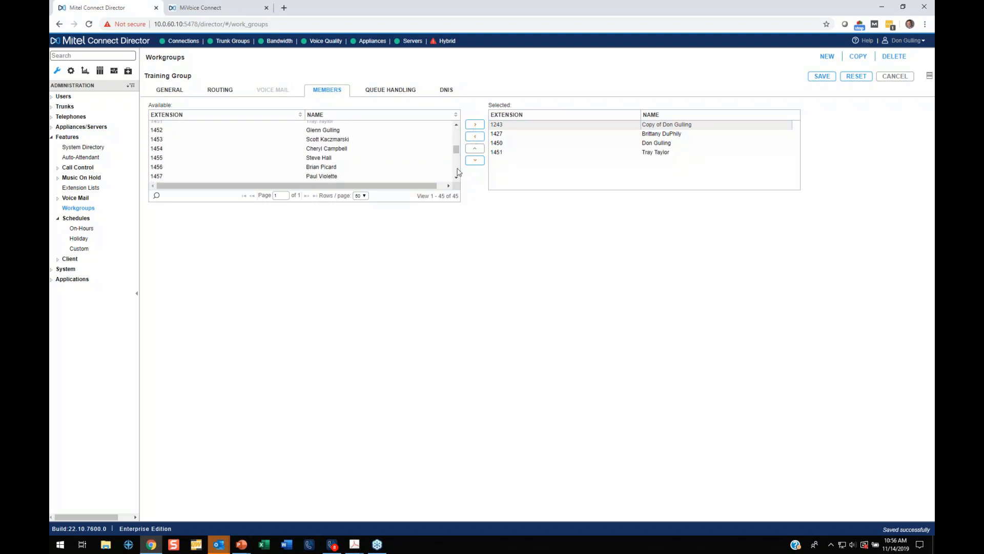
scroll(458, 172, "down", 3)
left_click(402, 144)
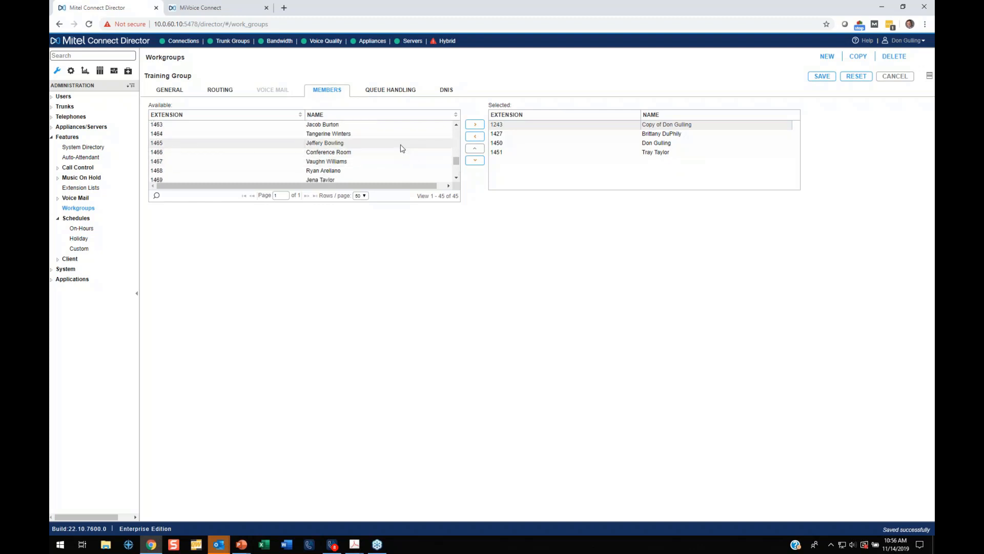
left_click(474, 125)
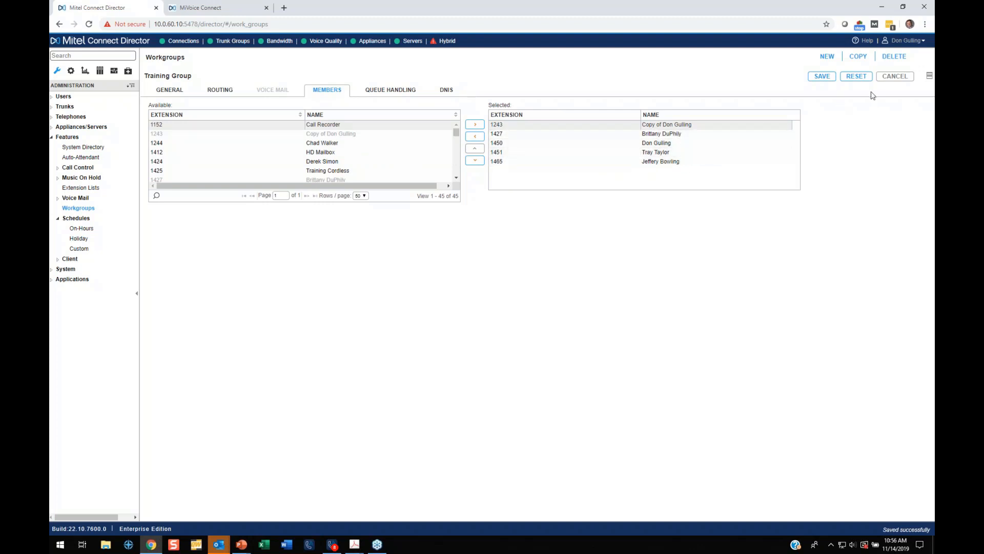
left_click(822, 76)
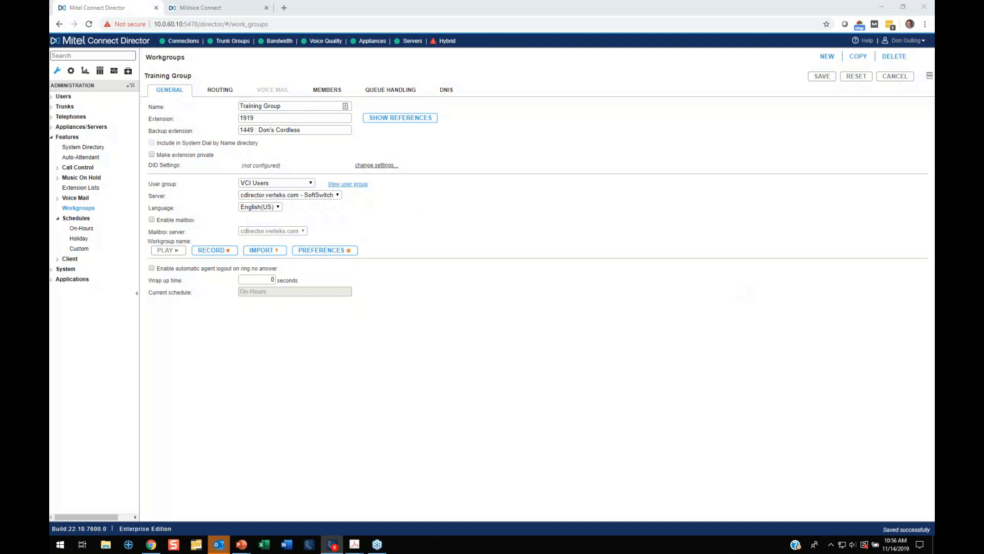
- Bring the Mitel Connect client into view over Director, open its Workgroups view, and show the workgroup details
left_click_drag(981, 153, 637, 100)
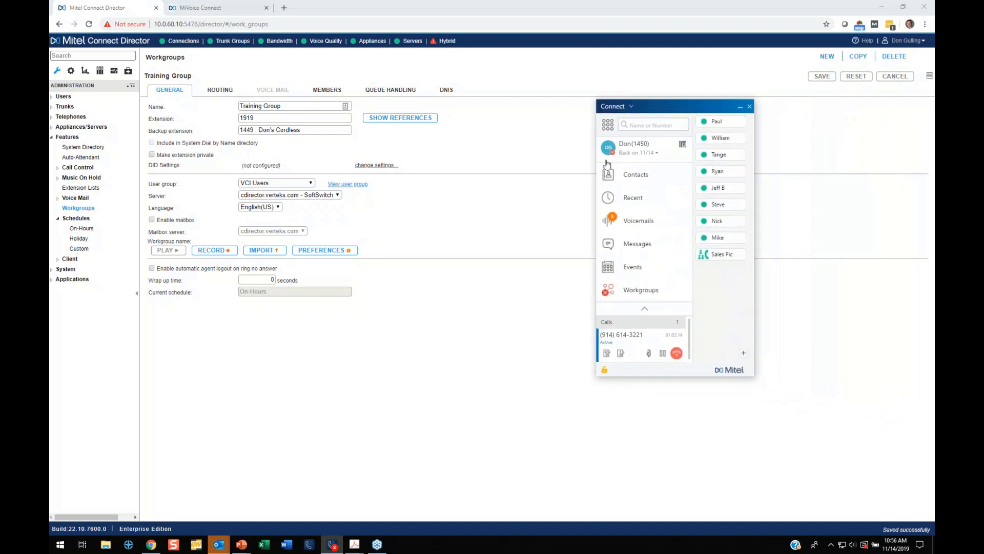
left_click(639, 293)
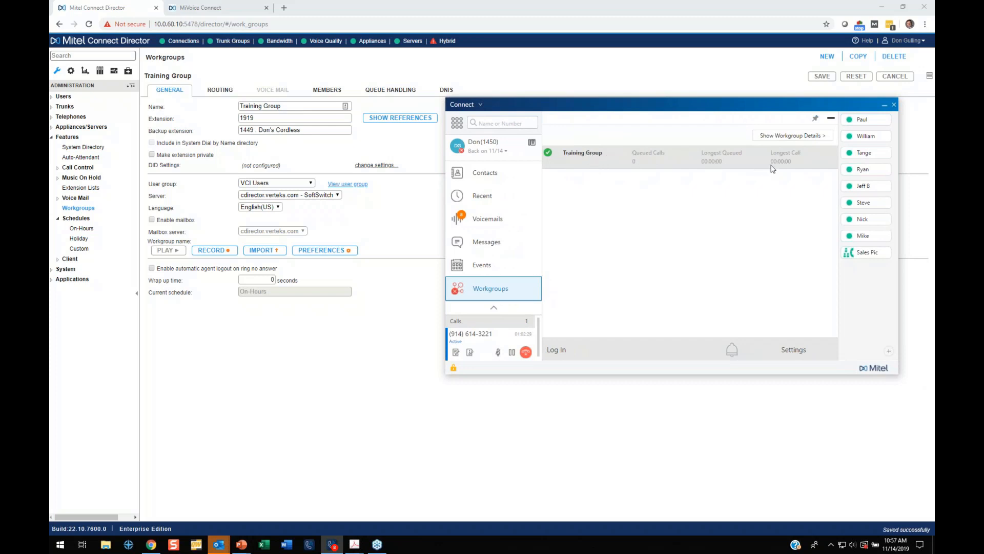
left_click(786, 136)
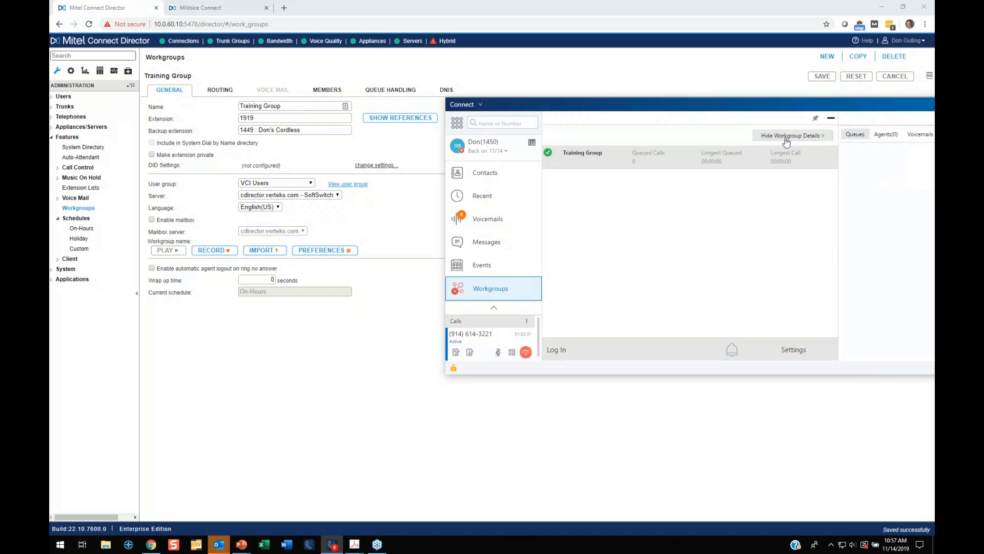
- View the Training Group's agents in the Connect client, collapse the open workgroup panes and move the client window clear of Director
left_click(633, 125)
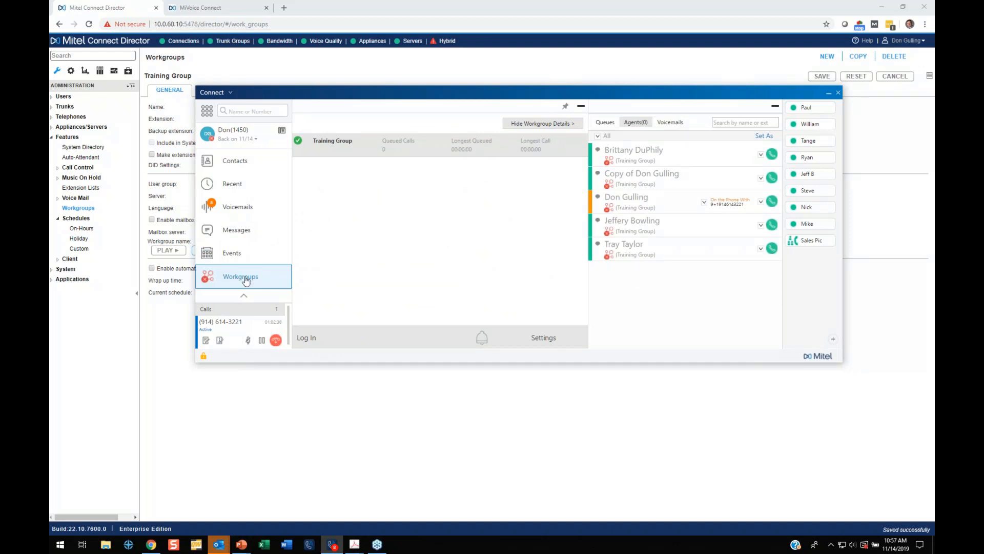
left_click(775, 106)
left_click(583, 106)
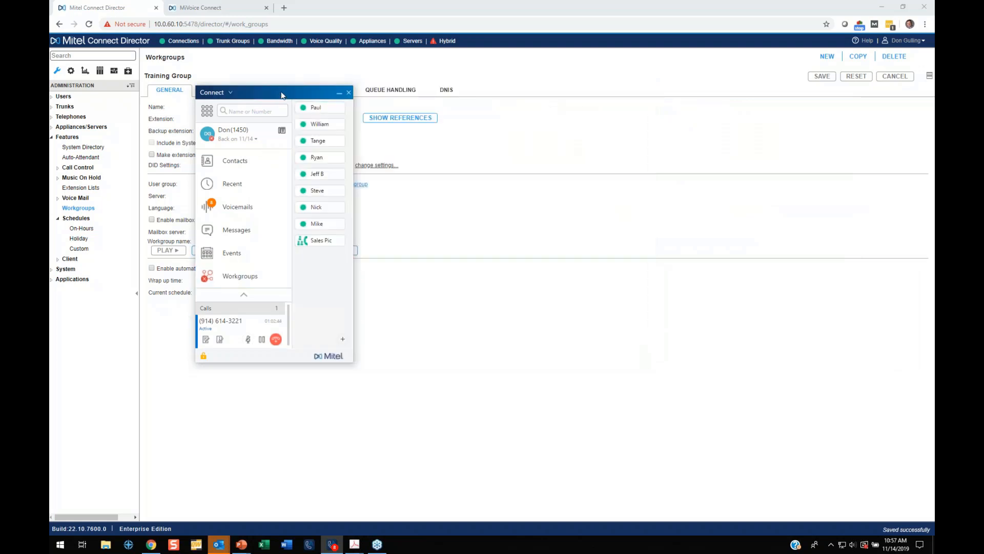
left_click_drag(282, 94, 930, 136)
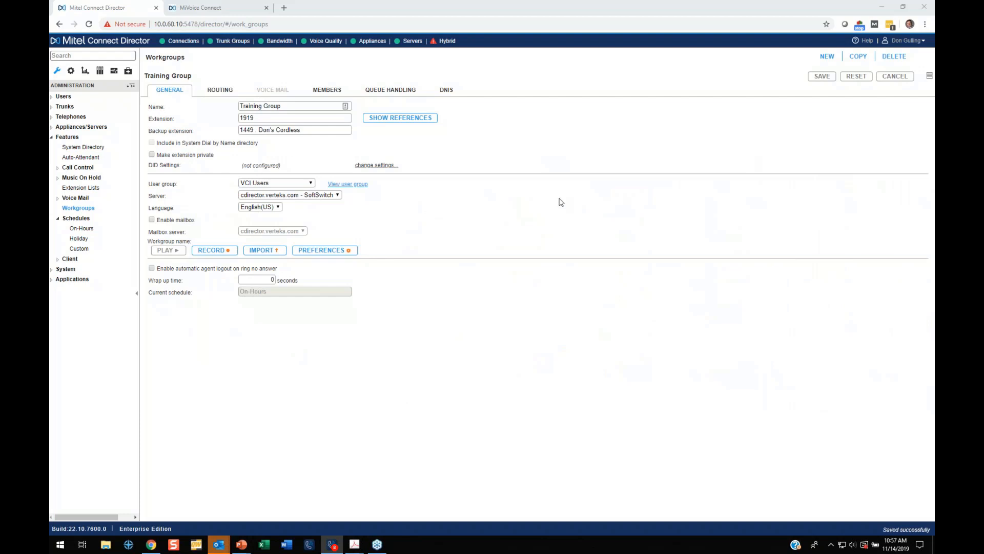
- In the Training Group's on-hours routing, assign the On-Hours schedule and select the Top Down distribution pattern after trying Longest Idle and Simultaneous
left_click(220, 95)
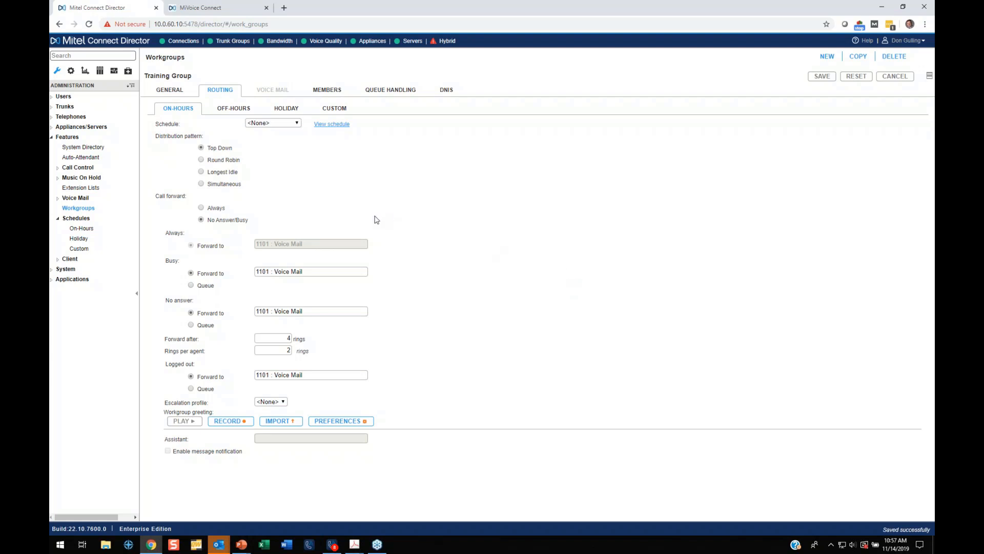
left_click(268, 124)
left_click(272, 145)
left_click(201, 173)
left_click(202, 185)
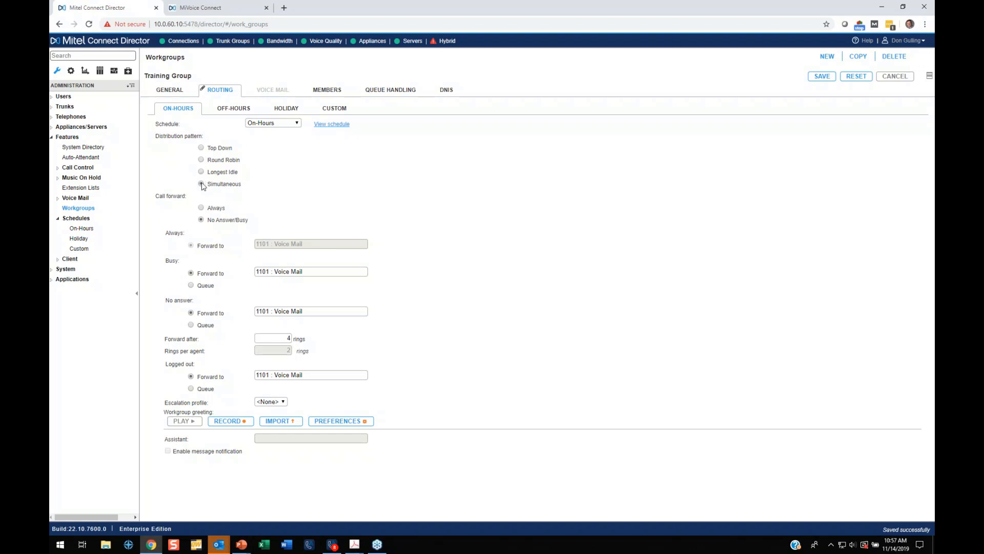
left_click(201, 148)
- Set on-hours calls to forward after 6 rings and save the workgroup
double_click(277, 339)
left_click(286, 351)
left_click(831, 83)
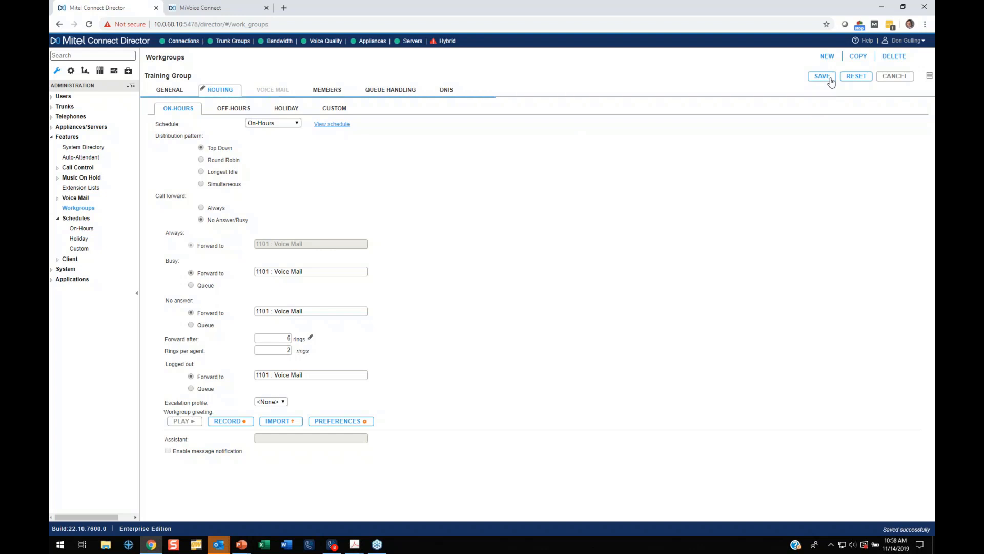
- Open the Training Group's queue handling settings, bring the Connect client over them and show its workgroup details
left_click(383, 92)
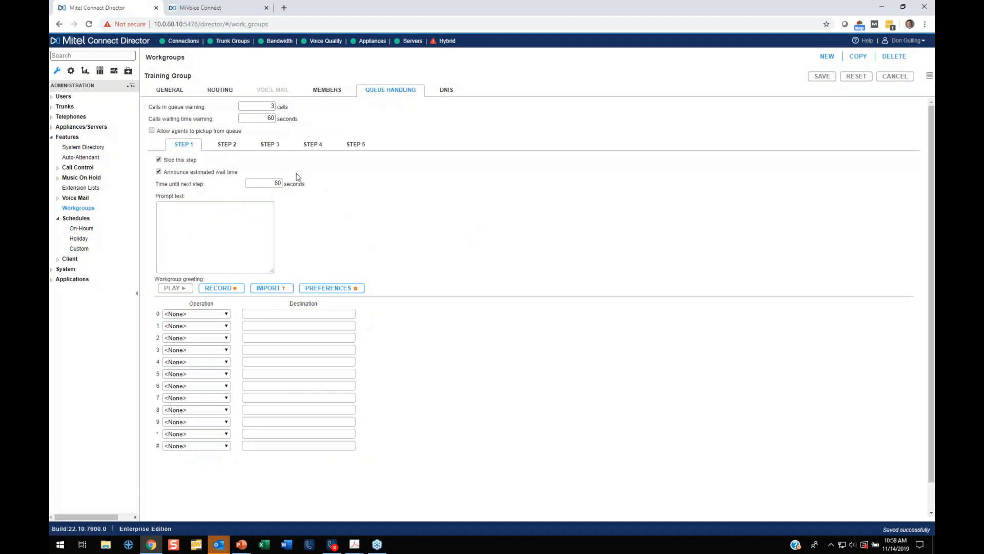
left_click(251, 119)
left_click_drag(768, 153, 398, 120)
left_click(478, 299)
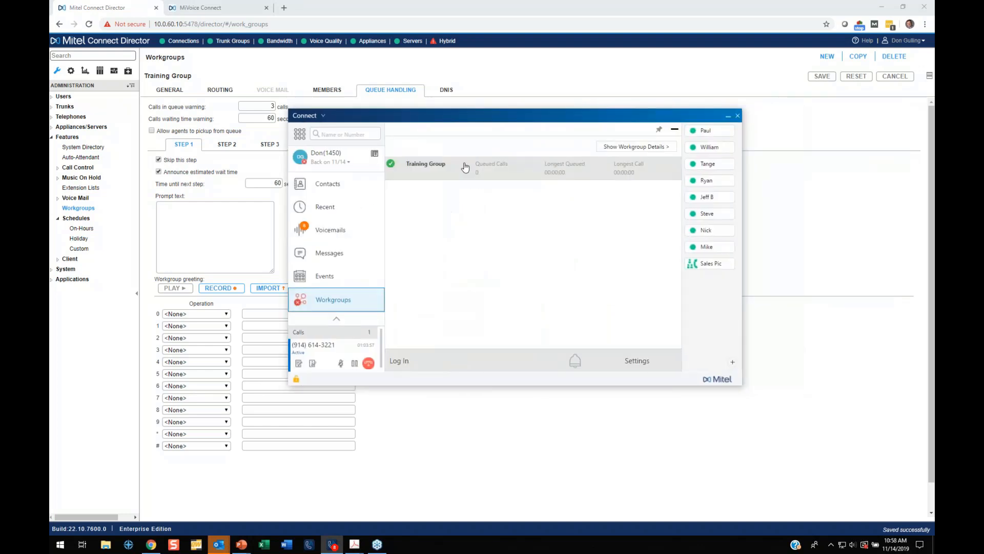
left_click(632, 147)
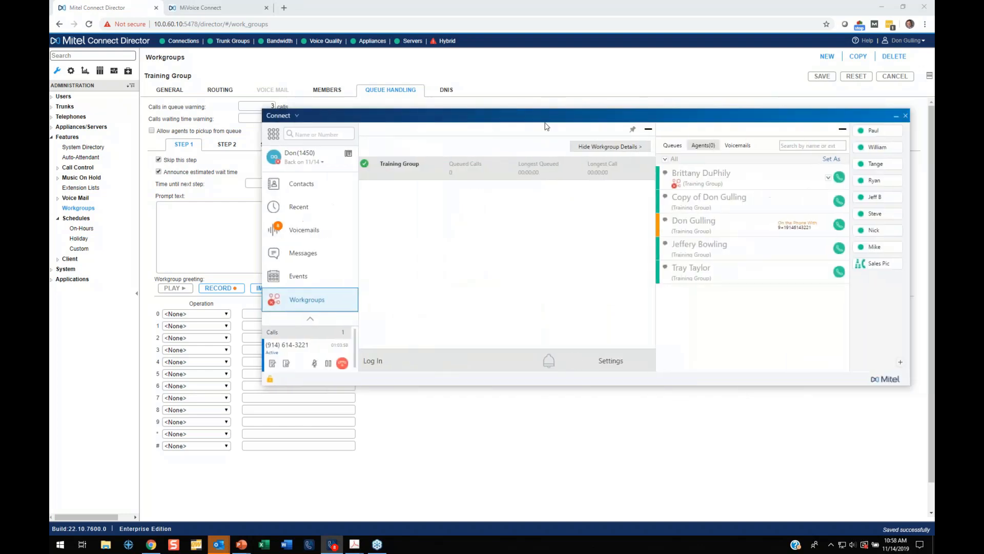
left_click_drag(545, 122, 427, 129)
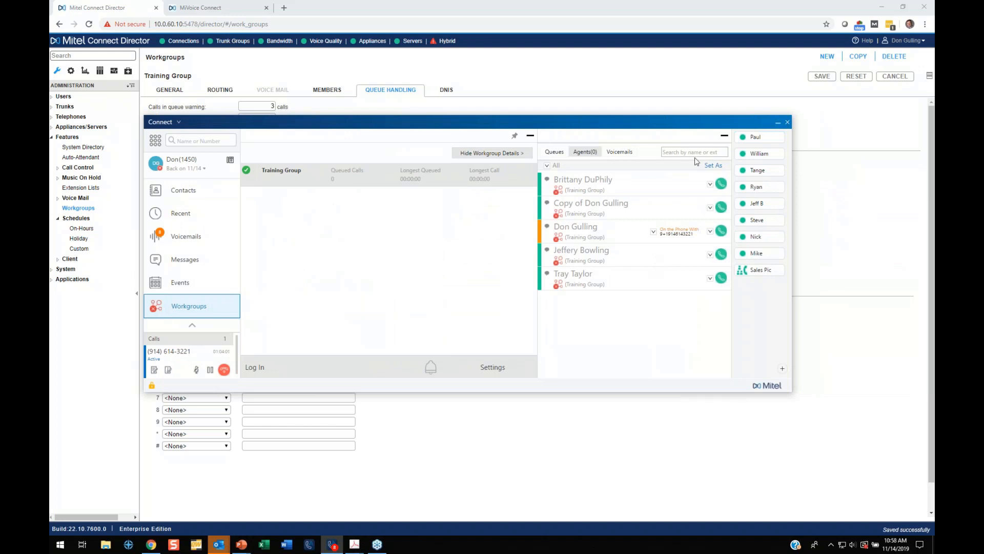
- Collapse the workgroup panes in Connect and move the client window away to uncover the queue handling settings
left_click(724, 136)
left_click(530, 138)
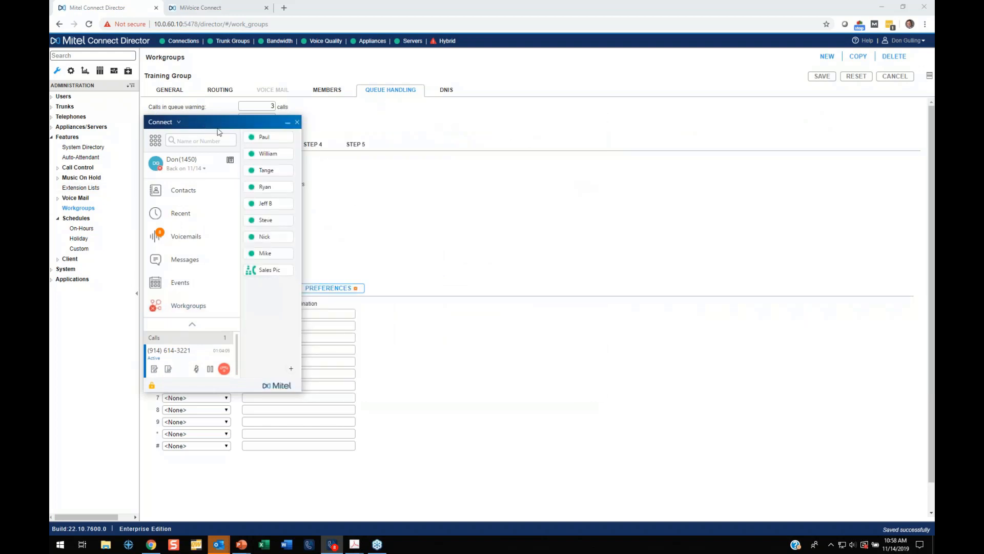
left_click_drag(217, 125, 933, 251)
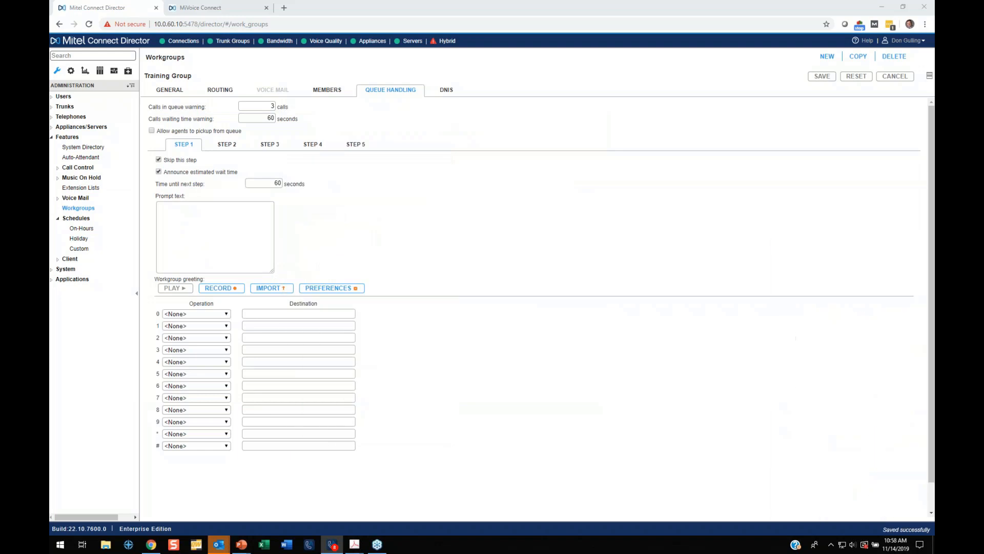
- For queue handling step 1, turn off Skip this step and Announce estimated wait time
left_click(159, 159)
left_click(158, 172)
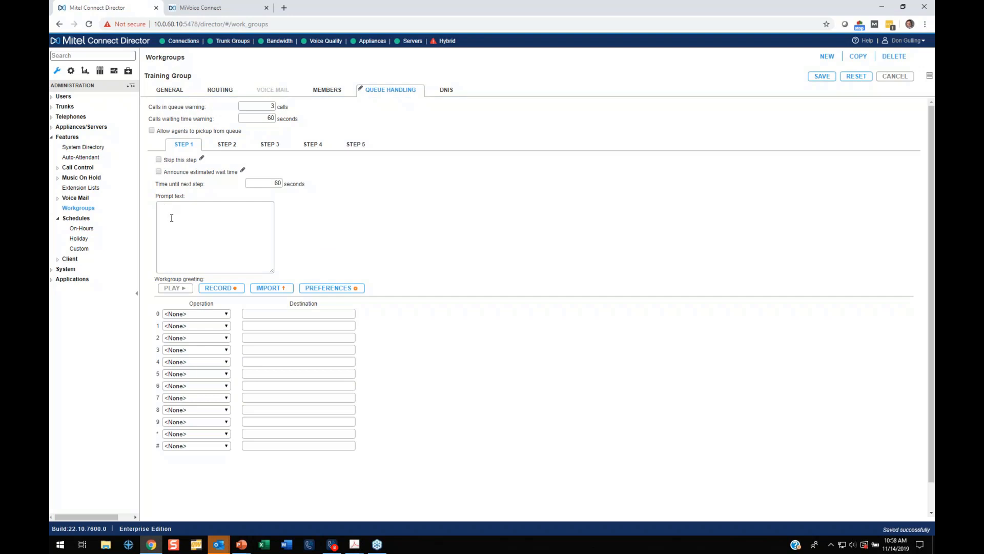
- Enter the step 1 prompt text "Thank you for calling the training group - please stay on the line for the next agent. We appreciate your patience."
left_click(248, 217)
type("ThaNk")
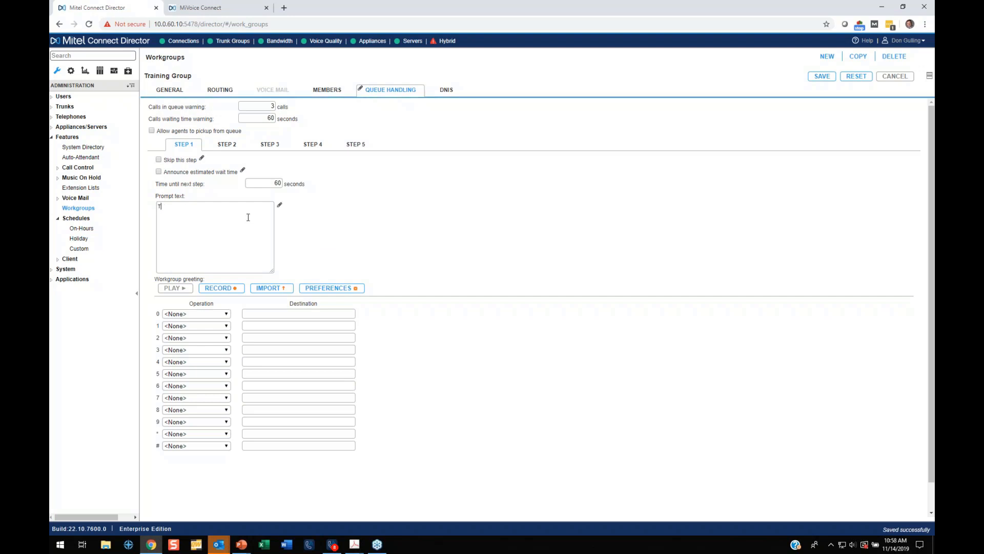
key("BackSpace")
key("BackSpace")
type("nk you for calling the ")
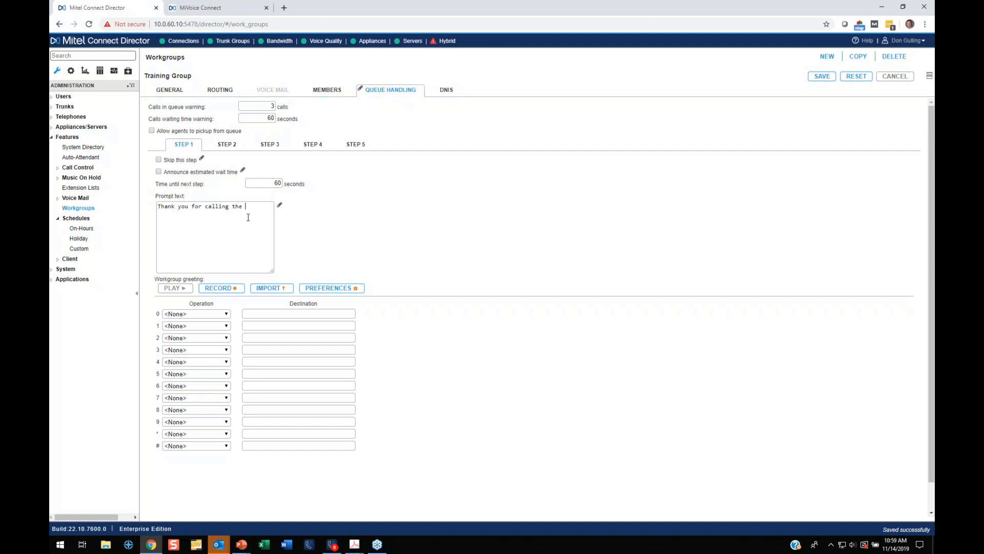
type("trainin")
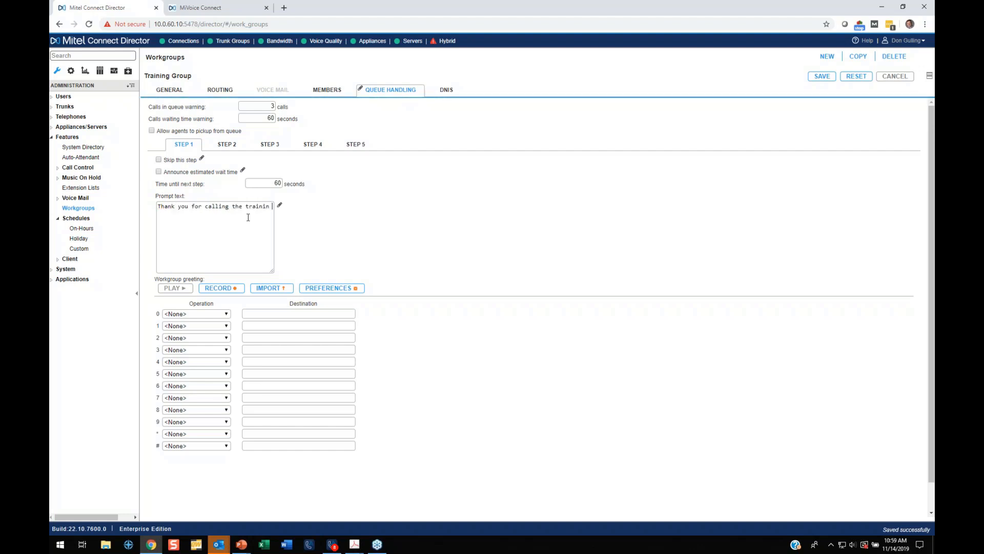
type("g g")
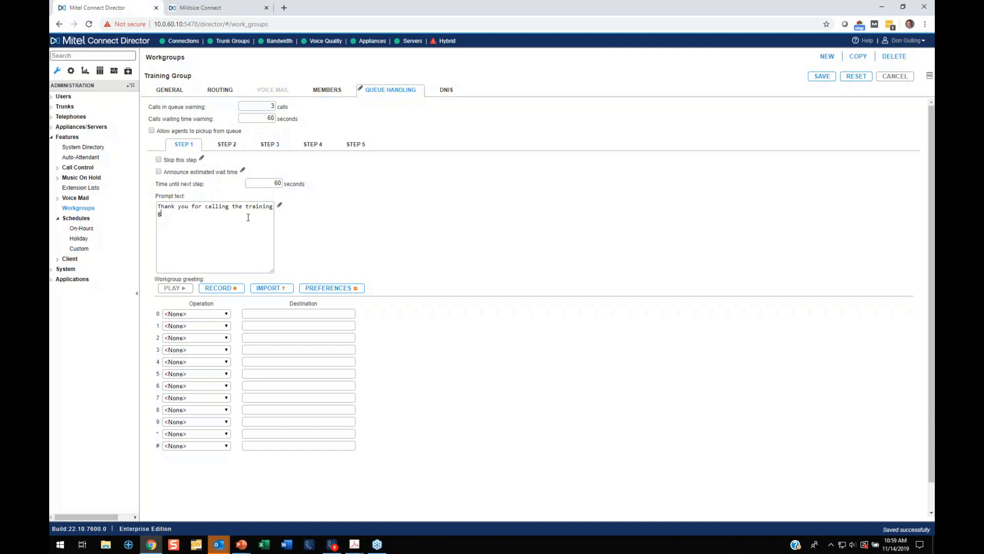
type("roup - ple")
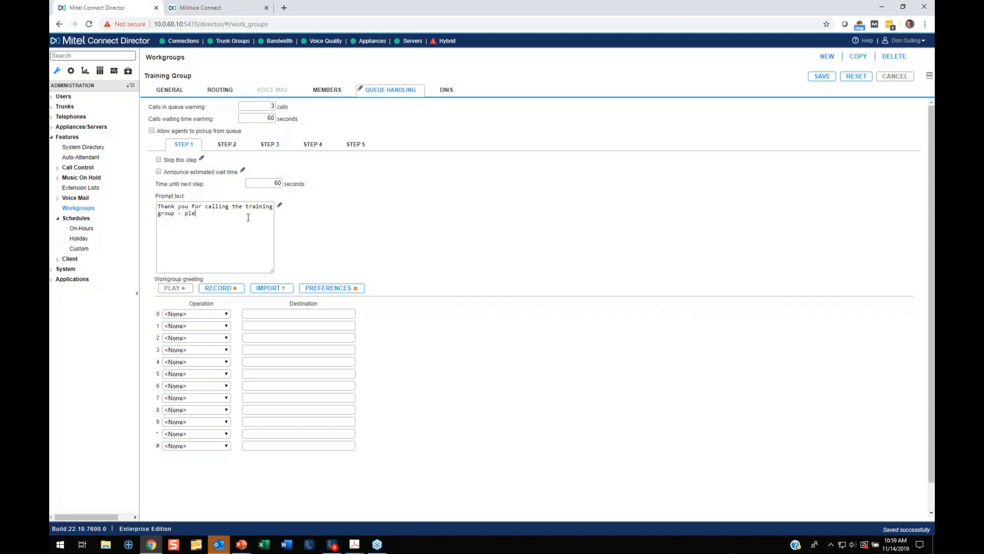
type("ase ")
type("stay on ")
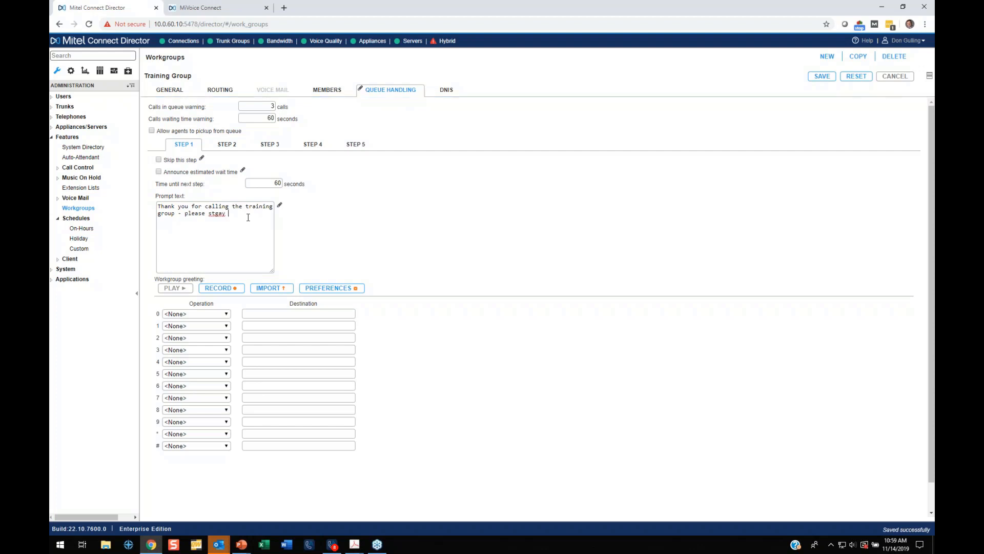
type("the line for")
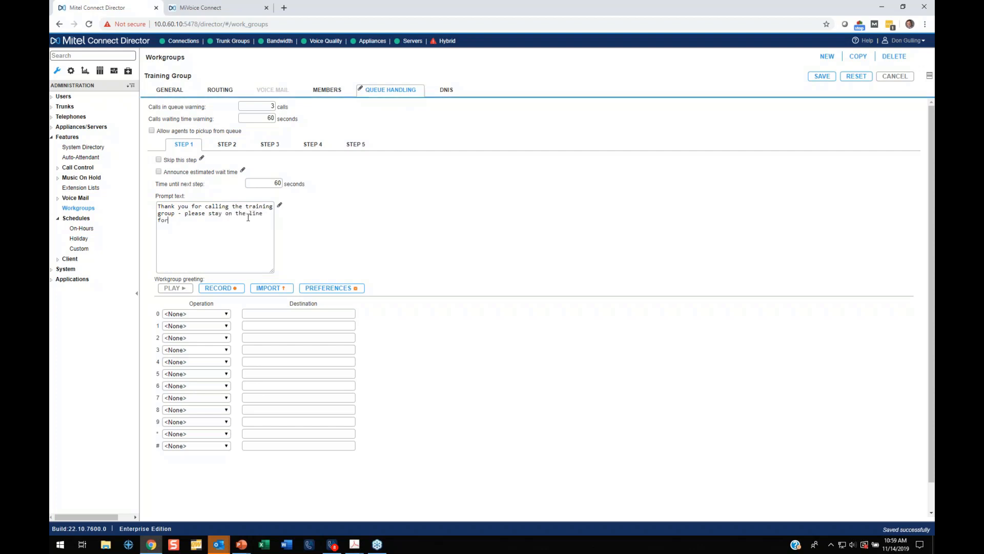
type(" the next agent. We appreciate ")
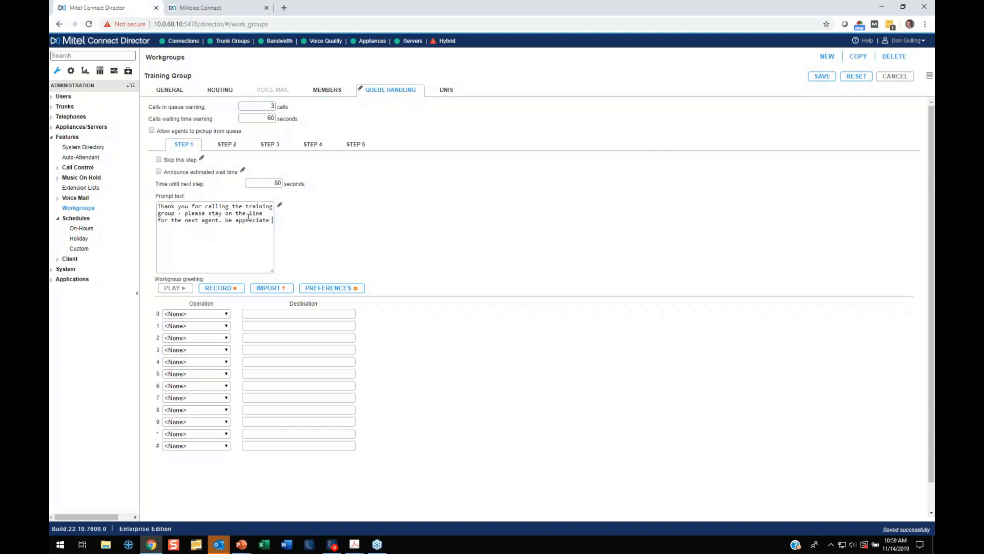
type("your patience.")
double_click(180, 279)
left_click_drag(181, 279, 191, 278)
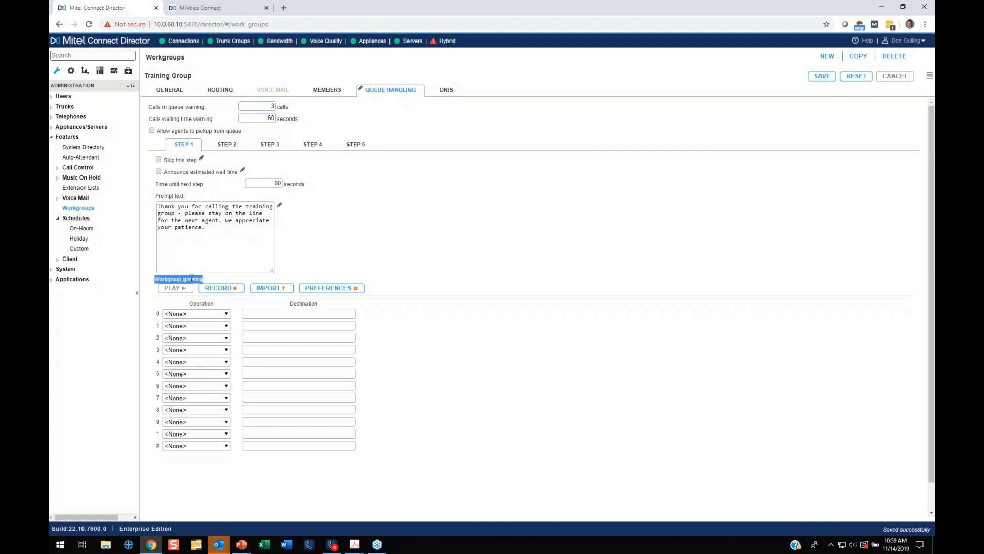
left_click(470, 275)
- For queue handling step 2, turn off Skip this step and Announce estimated wait time
left_click(223, 149)
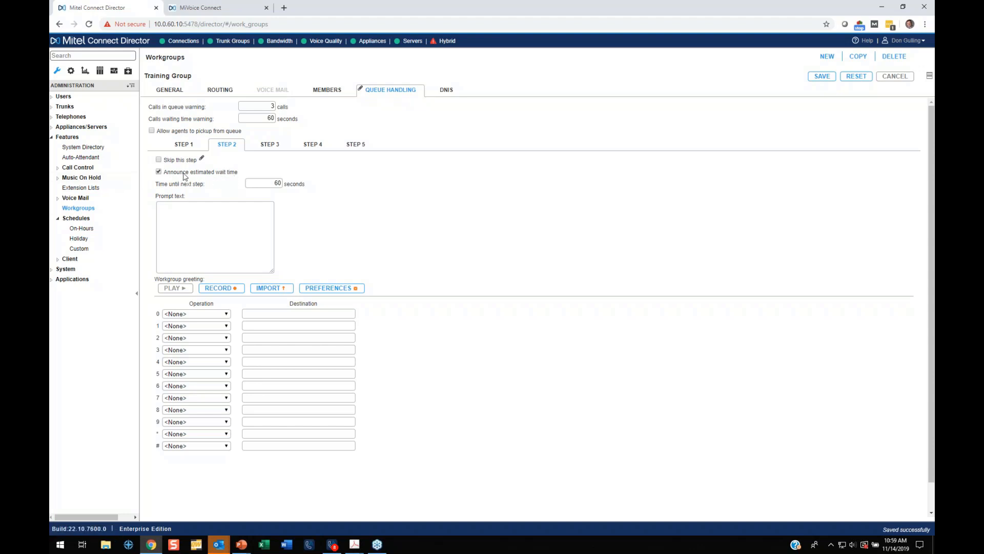
left_click_drag(164, 172, 226, 173)
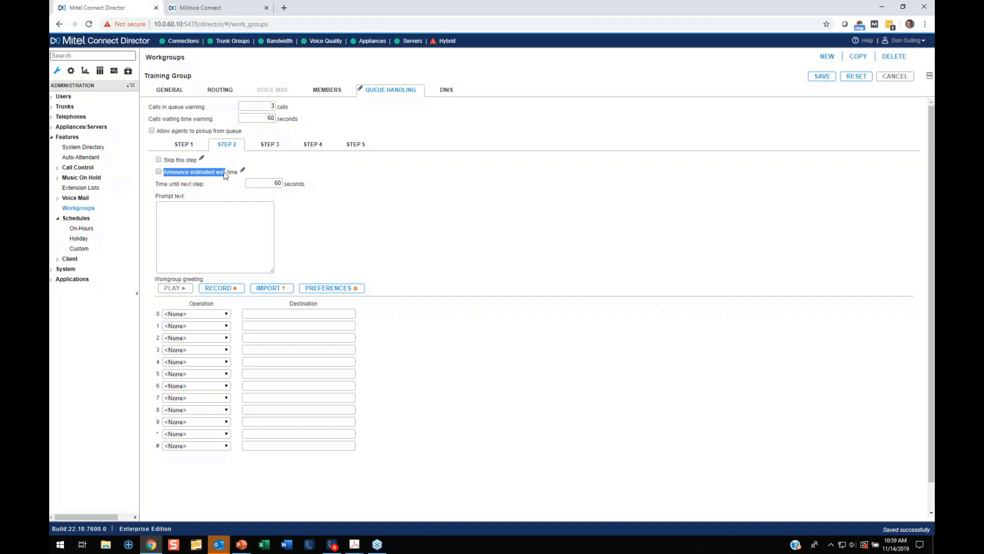
left_click(158, 172)
left_click(164, 175)
- Enter the step 2 prompt text "Thank you for continuing to hold. Your estimated wait time is 2 minutes." and save the workgroup
left_click(216, 208)
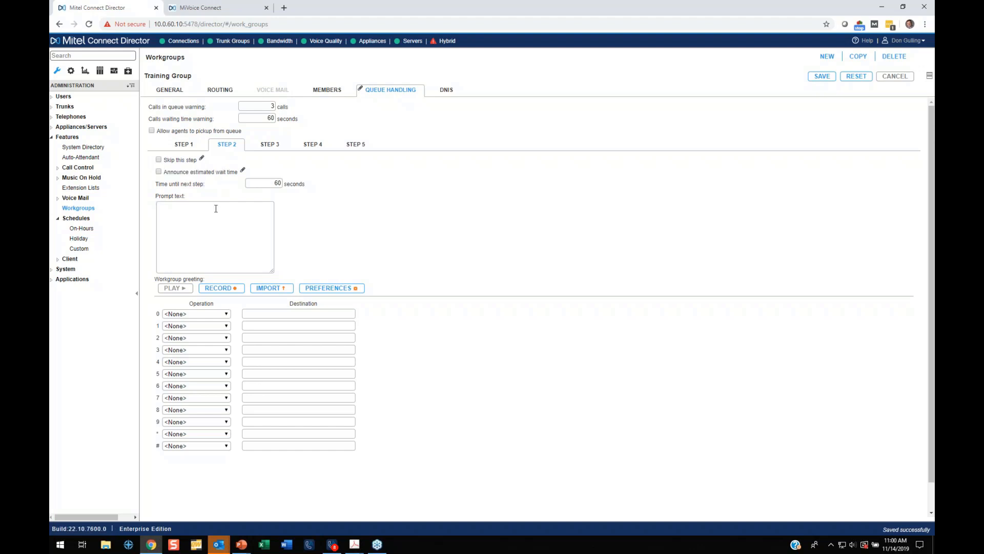
type("Thank ")
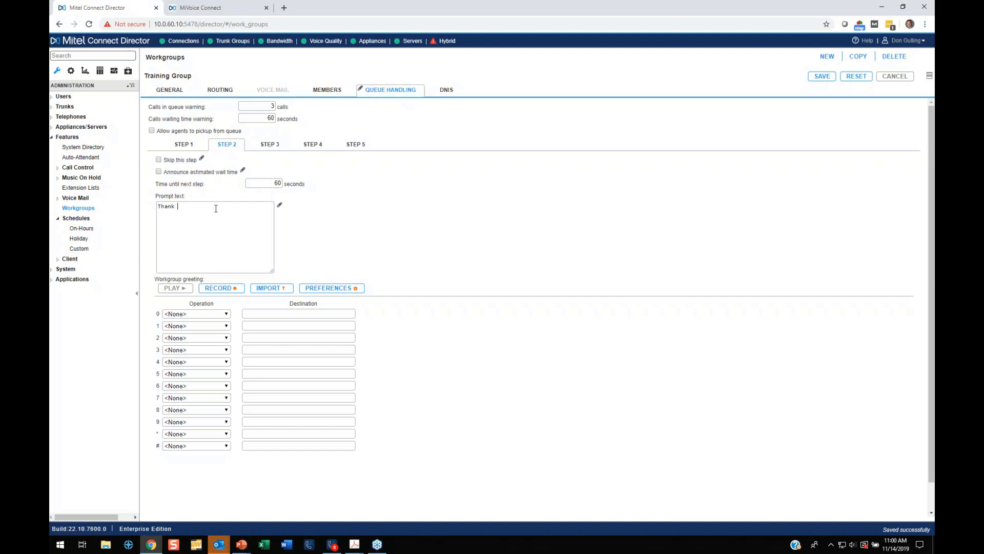
type("you for contin")
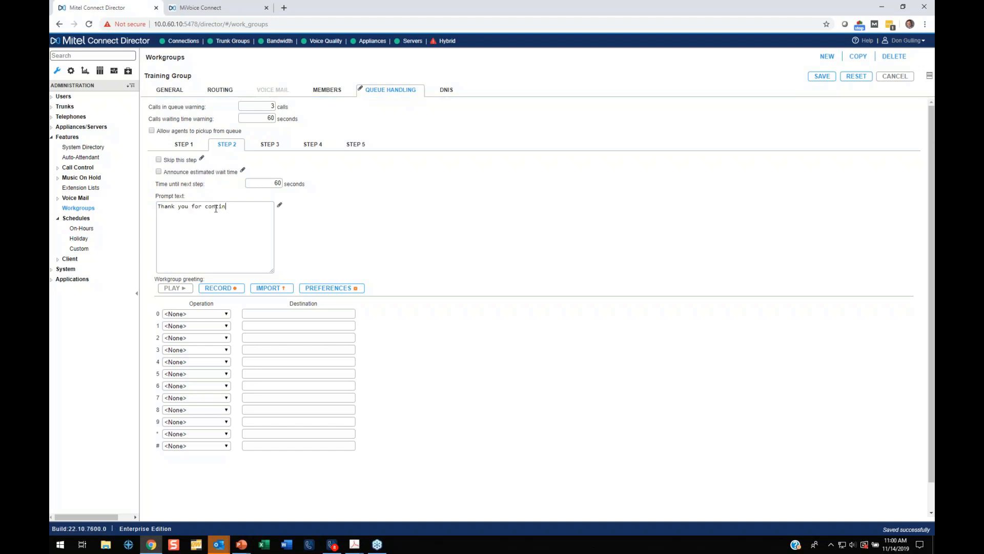
type("uing to hold. Your estimated ")
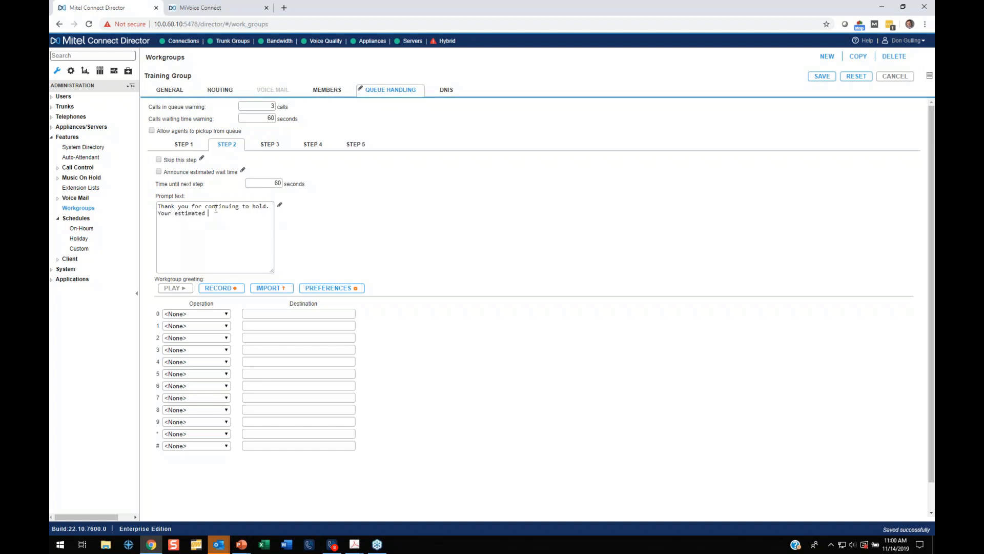
type("wait time i")
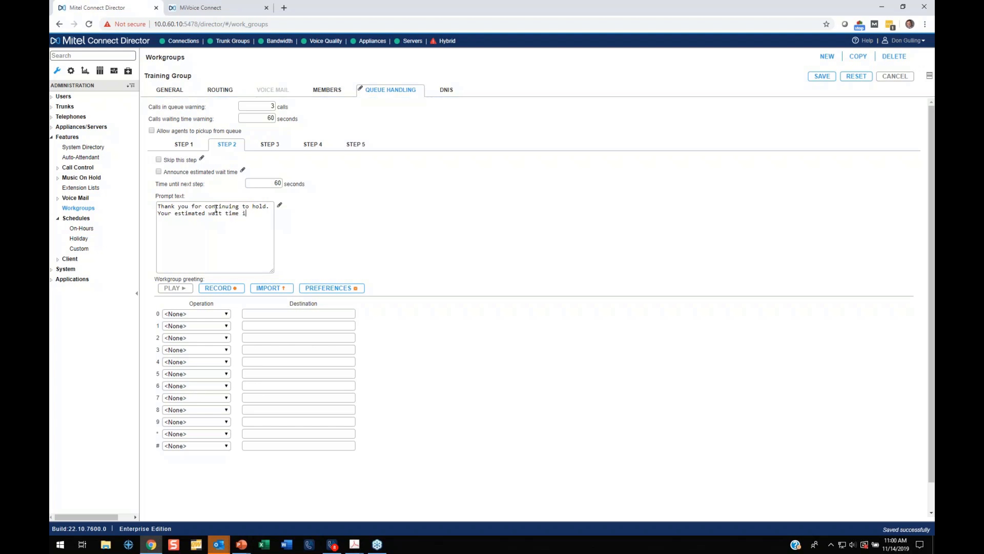
type("s 2 minutes.")
key("ctrl+shift+End")
left_click(443, 246)
left_click(812, 78)
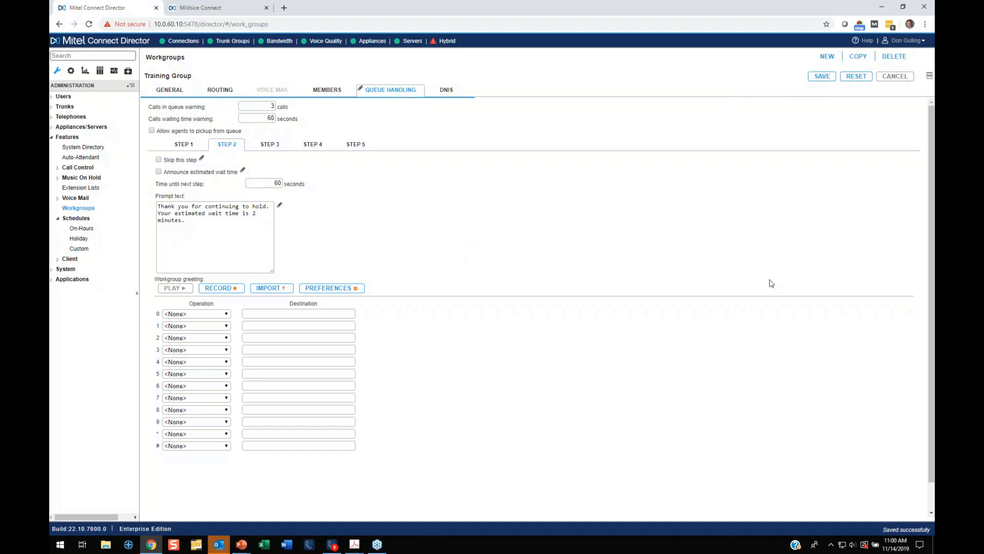
- Move extension 1451 to the first position in the Training Group's selected members list
left_click(328, 89)
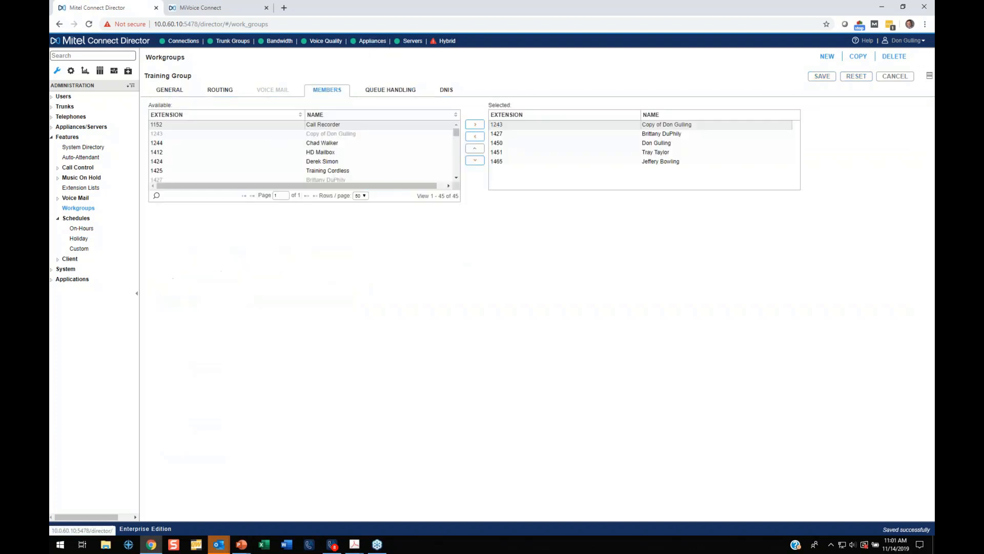
left_click(530, 135)
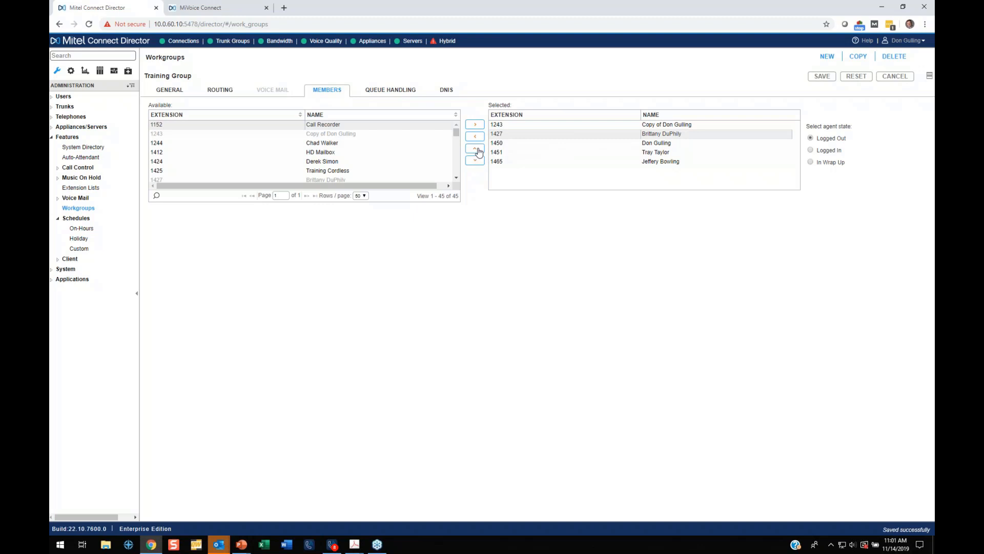
left_click(532, 128)
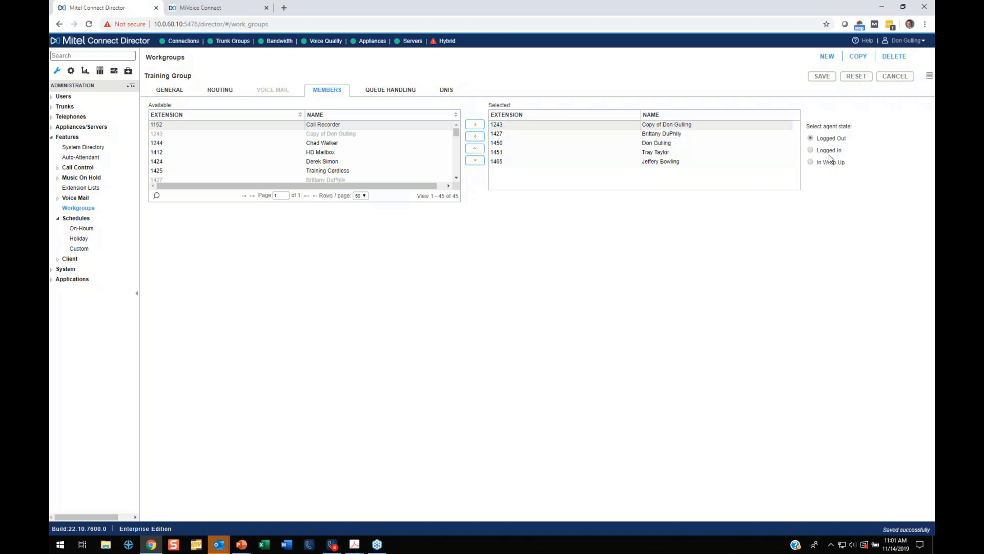
left_click(512, 154)
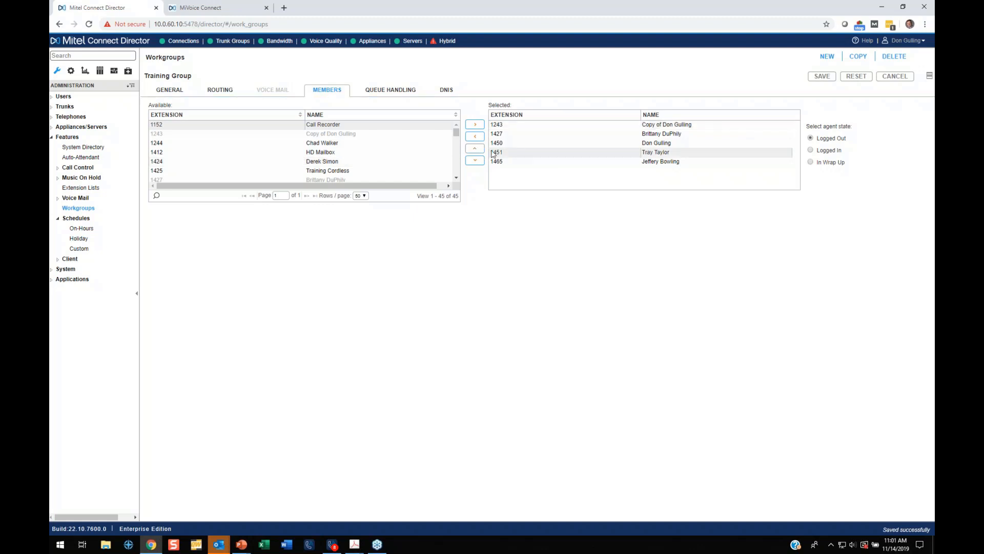
left_click(475, 149)
left_click(476, 150)
left_click(475, 150)
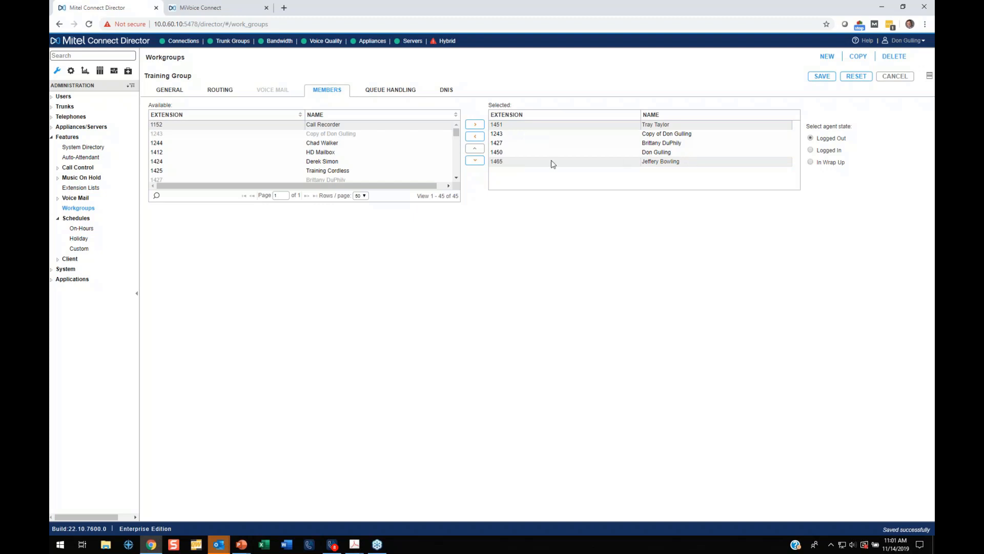
- Set the agent state of extension 1450 to Logged In for the Training Group and save the workgroup
left_click(678, 153)
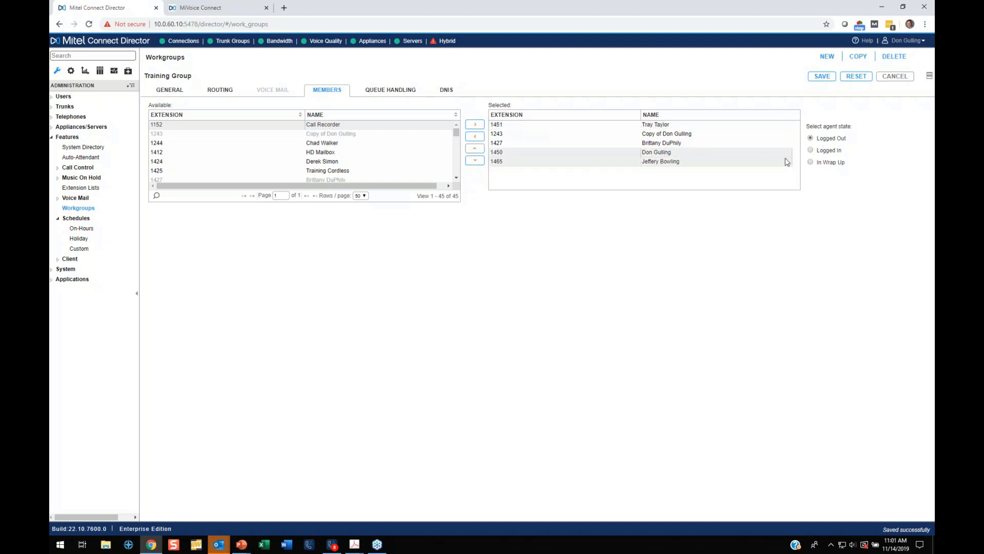
left_click(811, 150)
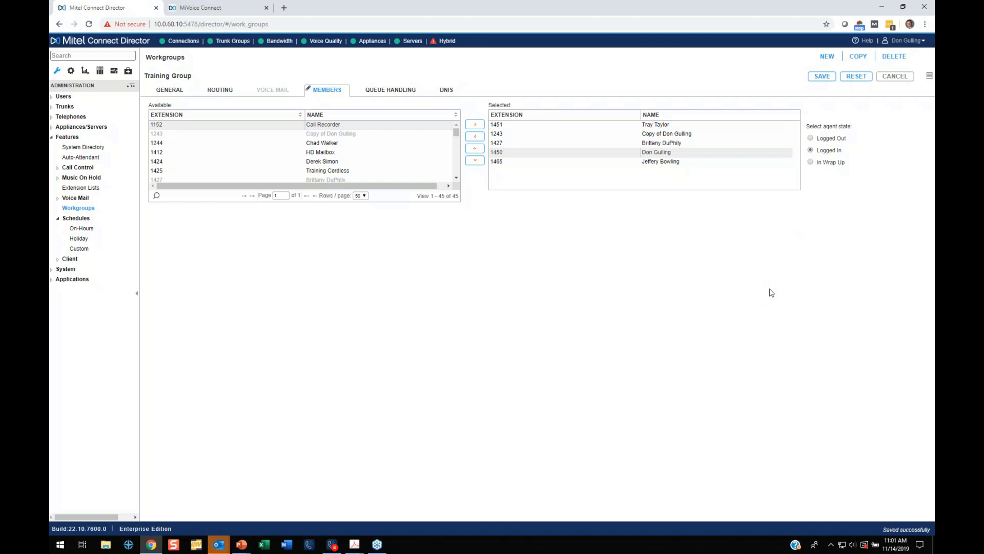
left_click(820, 78)
- In the Connect client, show the Training Group's workgroup details and view the contact options for the agent at extension 1450
left_click_drag(933, 112, 426, 113)
left_click(434, 292)
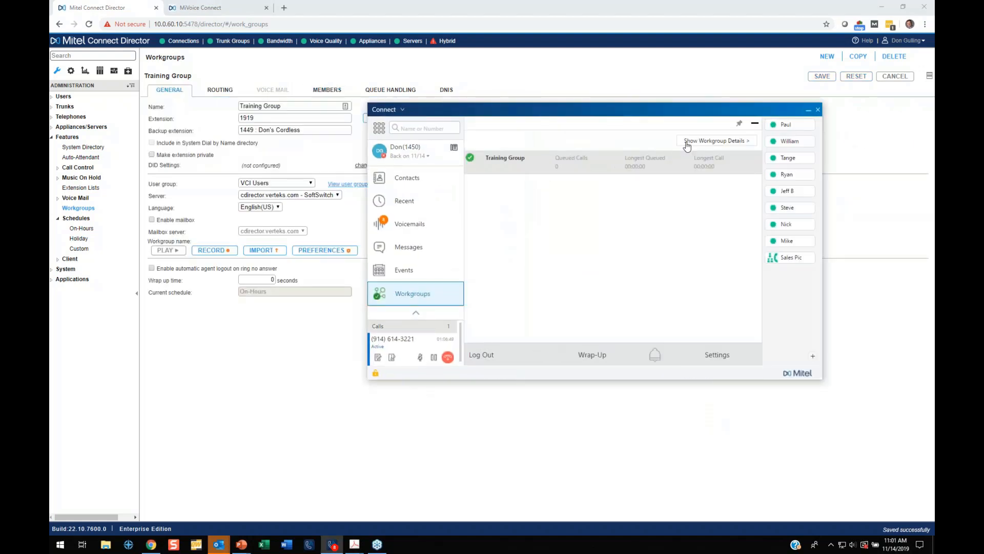
left_click(687, 145)
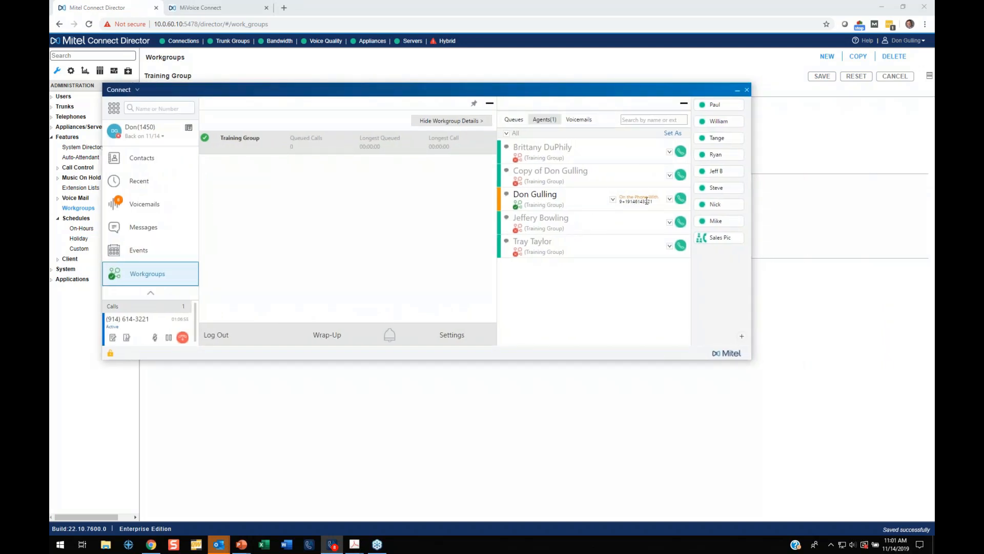
left_click(669, 200)
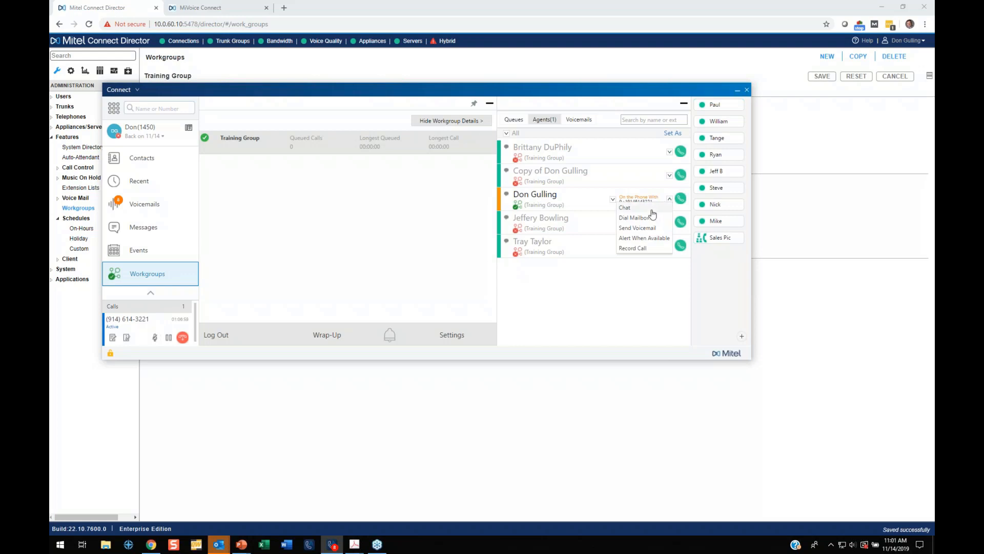
left_click(638, 333)
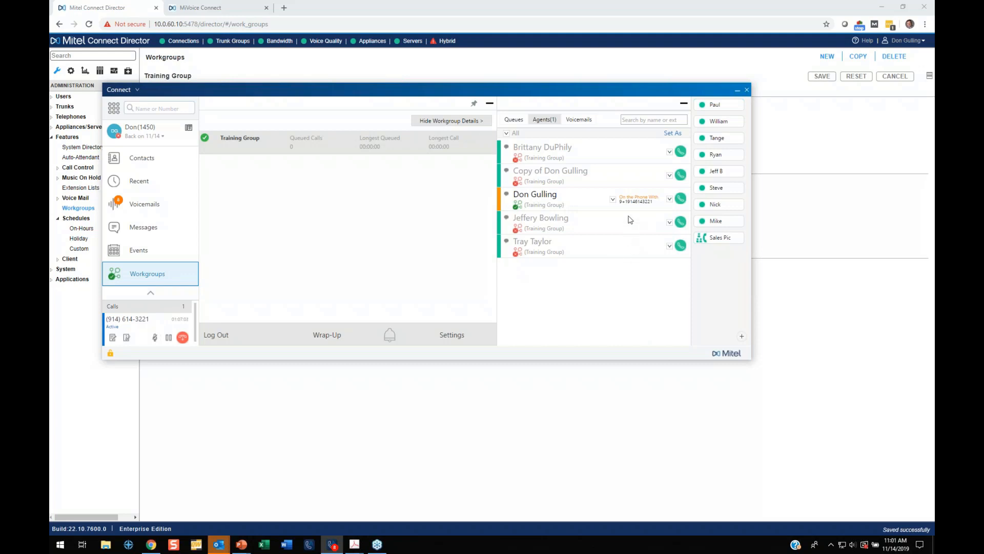
- Switch to the Mitel Connect System Admin Guide in Adobe Acrobat and review the Configuring Workgroups chapter from its overview to the Voice Mail Tab section
key("alt+Tab")
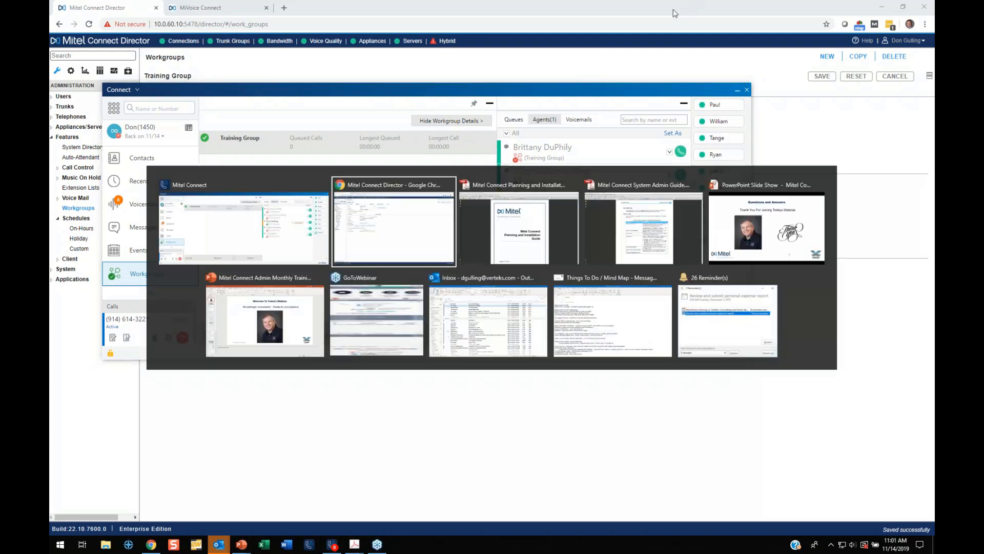
key("alt+Tab")
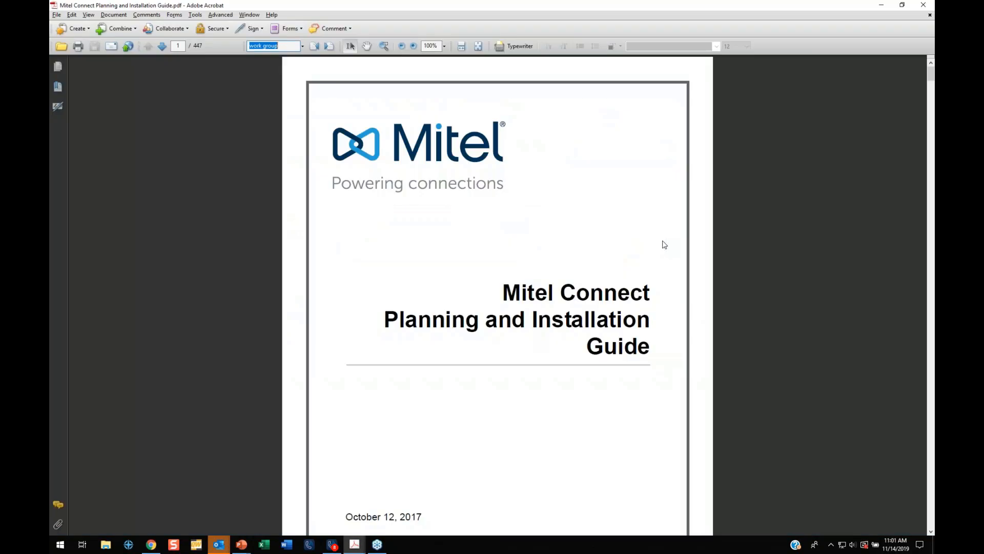
key("alt+Tab")
left_click(663, 241)
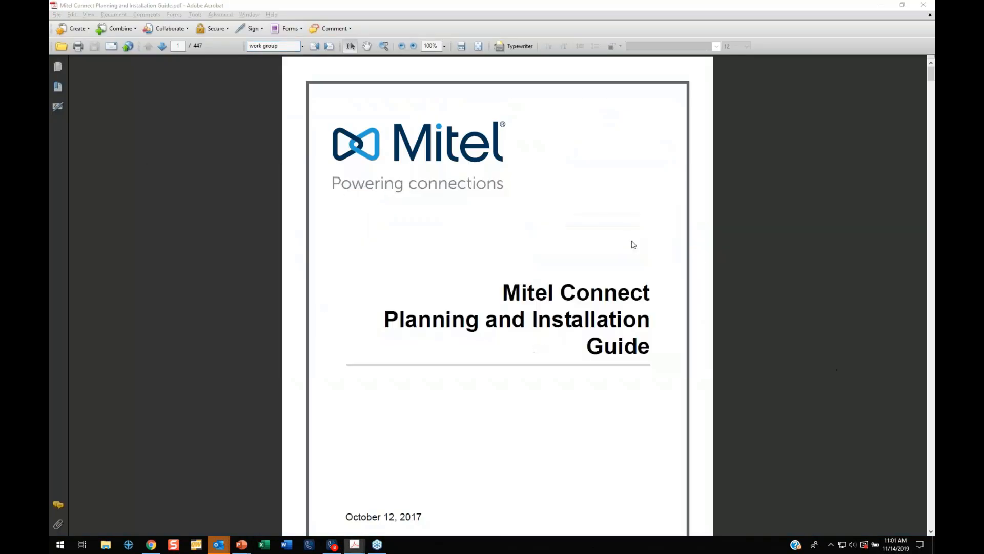
scroll(477, 301, "up", 20)
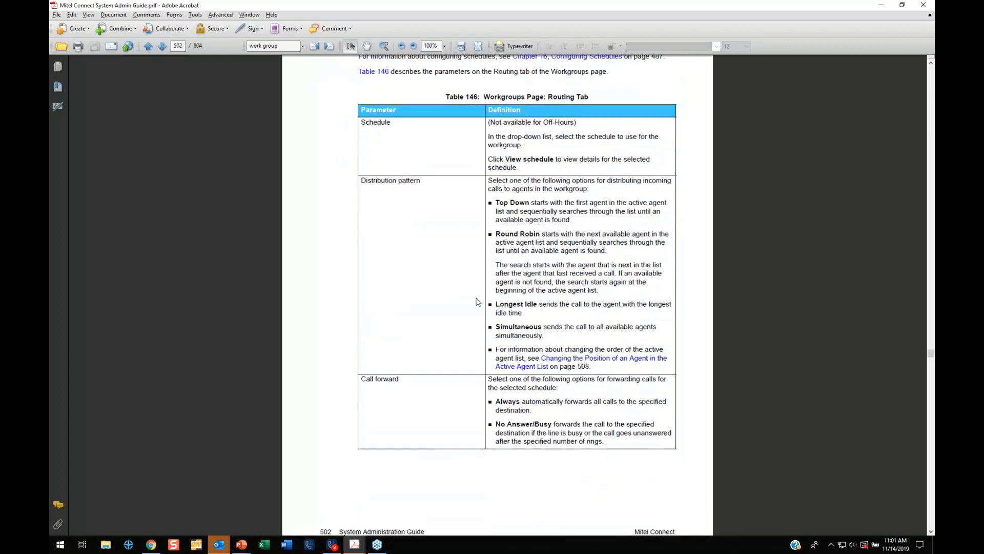
scroll(477, 302, "up", 15)
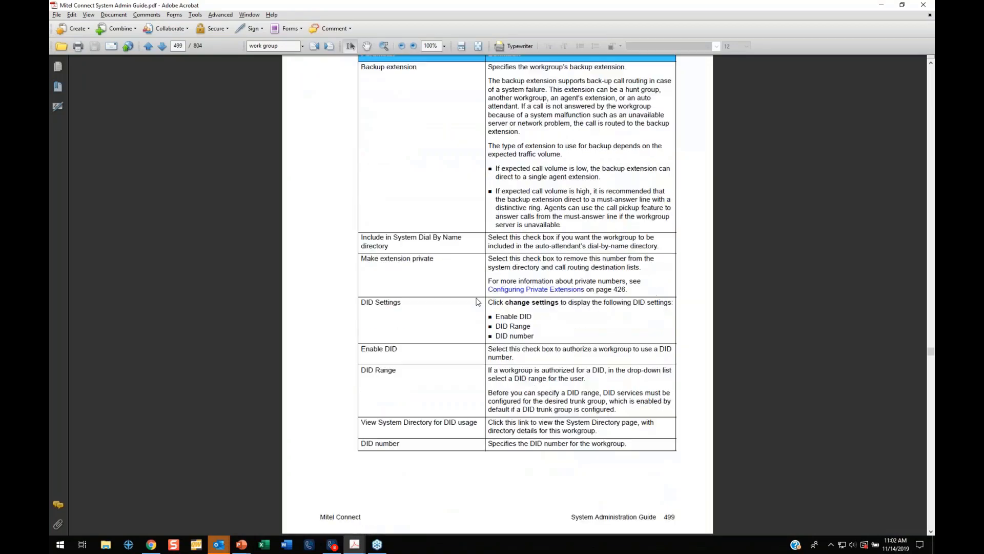
scroll(476, 302, "up", 12)
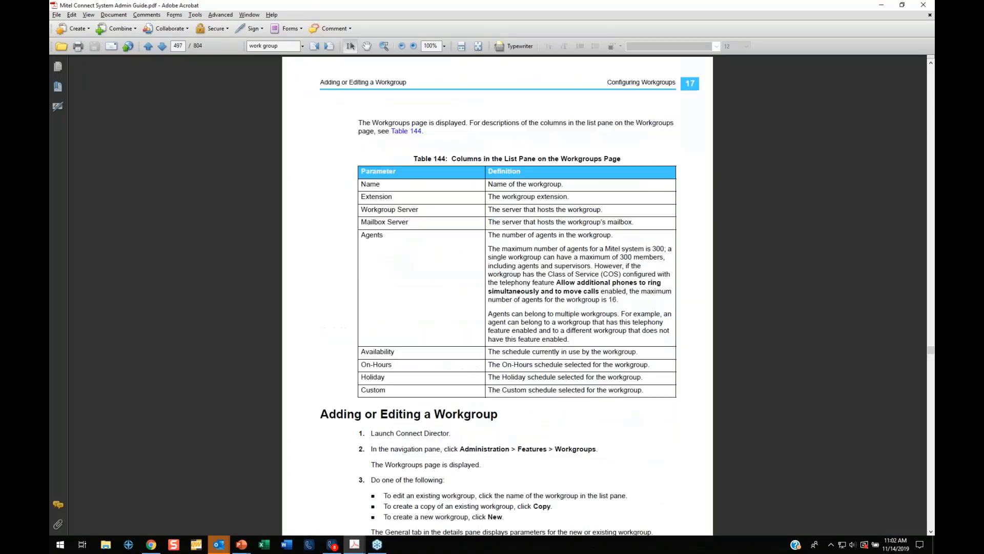
scroll(477, 302, "up", 12)
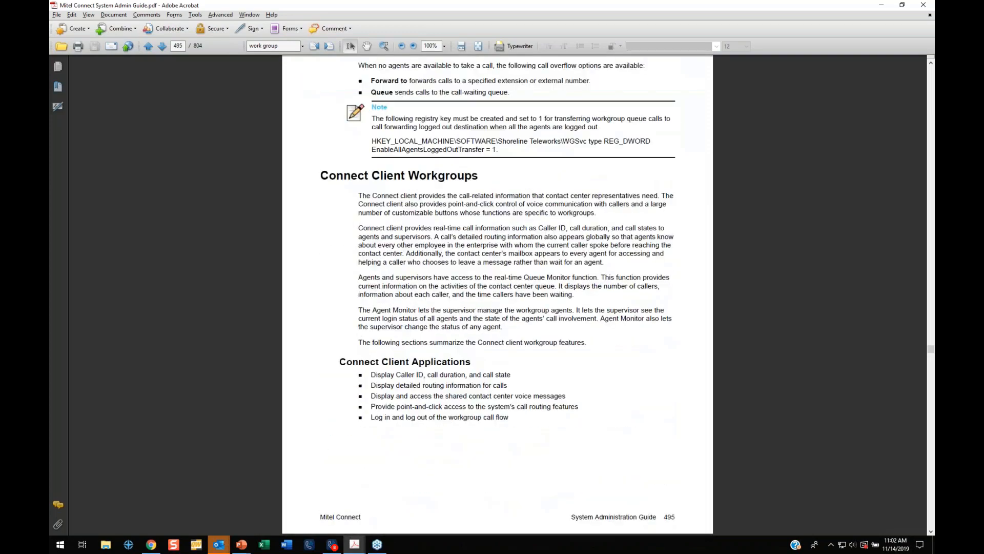
scroll(497, 295, "up", 8)
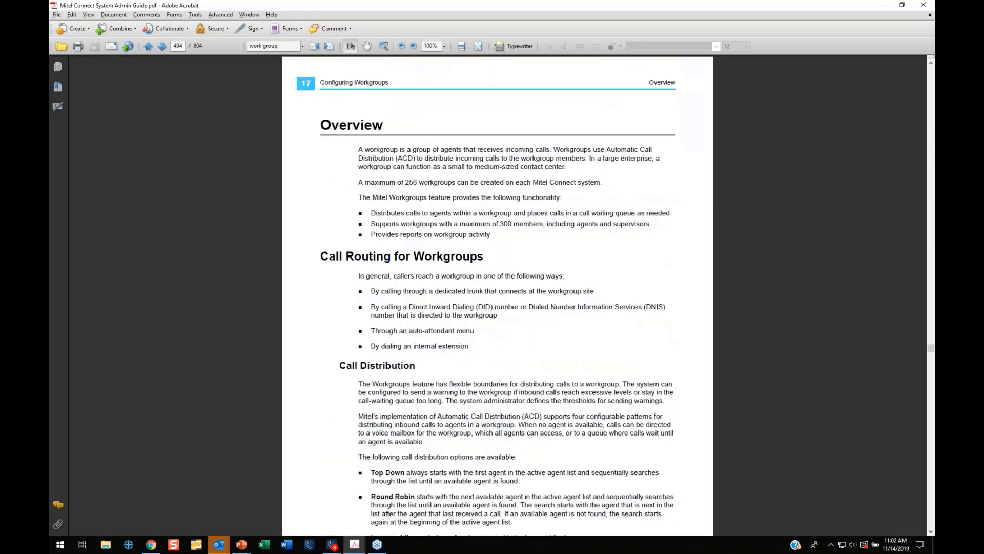
scroll(497, 295, "down", 20)
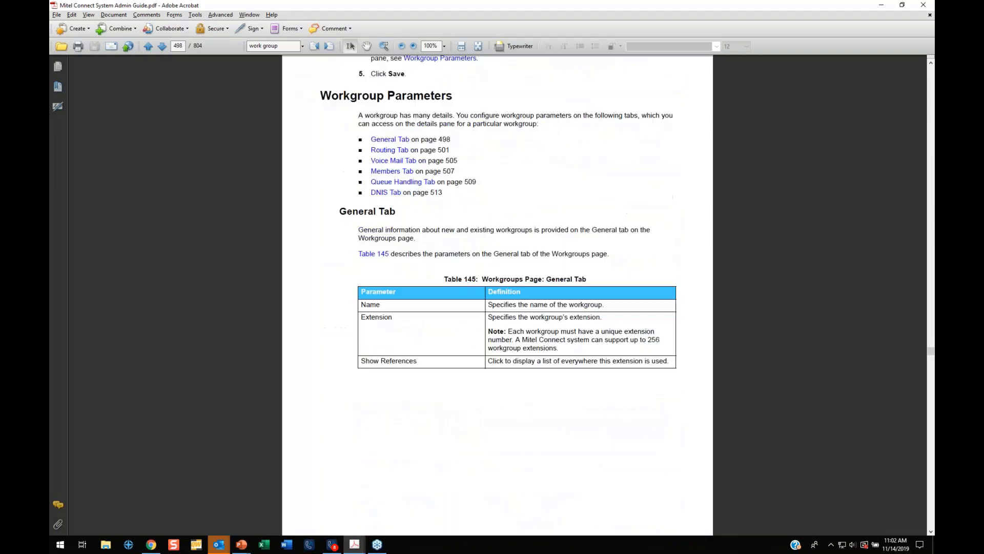
scroll(497, 295, "down", 20)
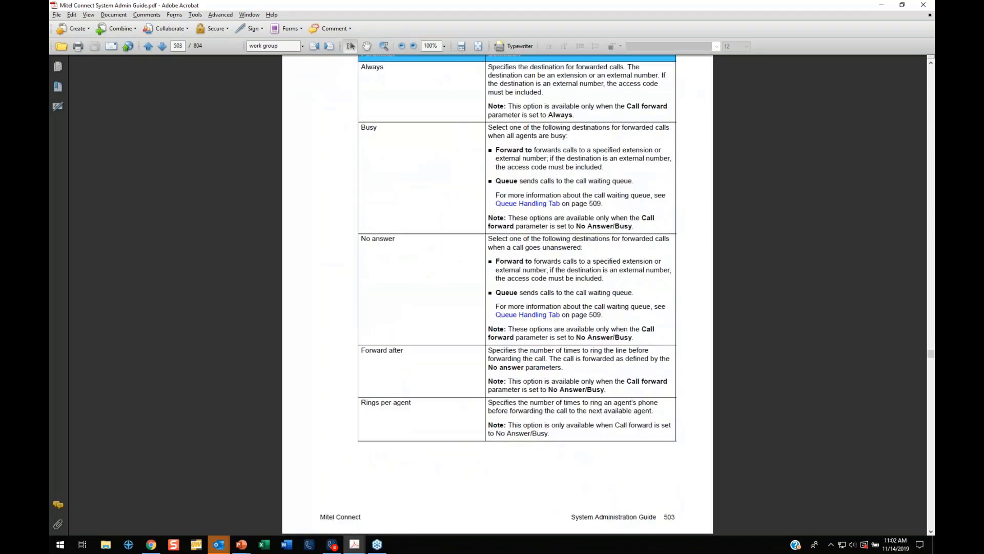
scroll(497, 294, "down", 10)
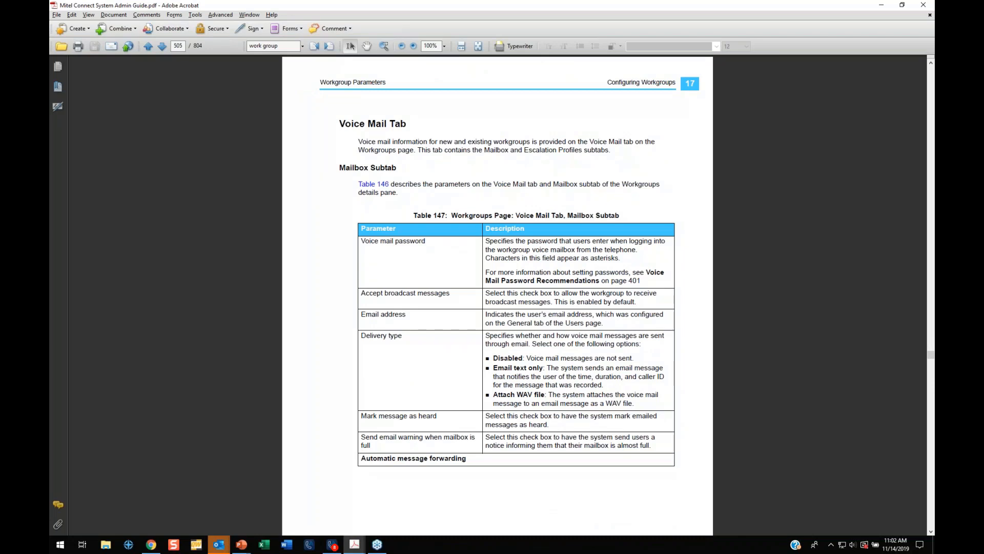
- Switch to the PowerPoint slide show with the Questions and Answers slide
key("alt+Tab")
key("alt+Tab")
key("alt+Tab")
key("alt+Tab")
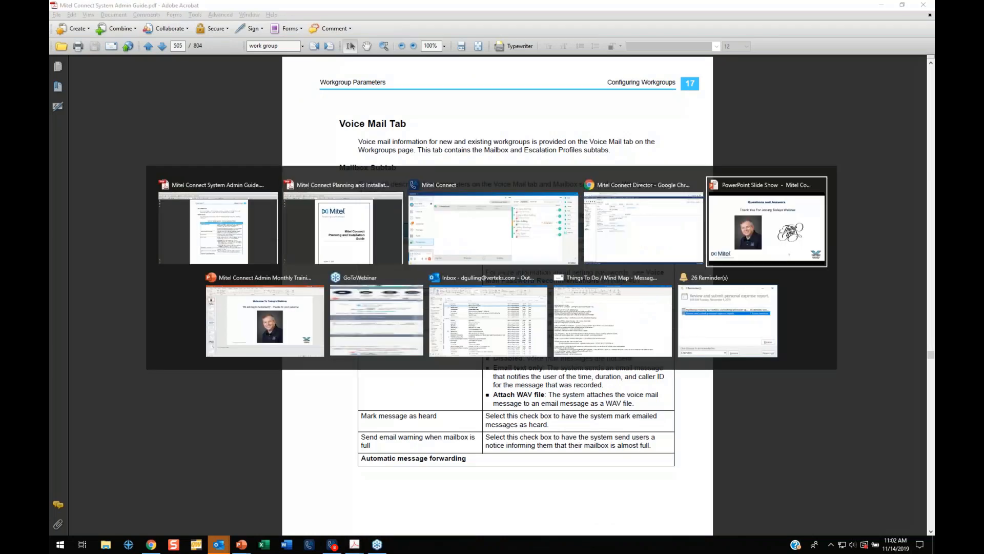